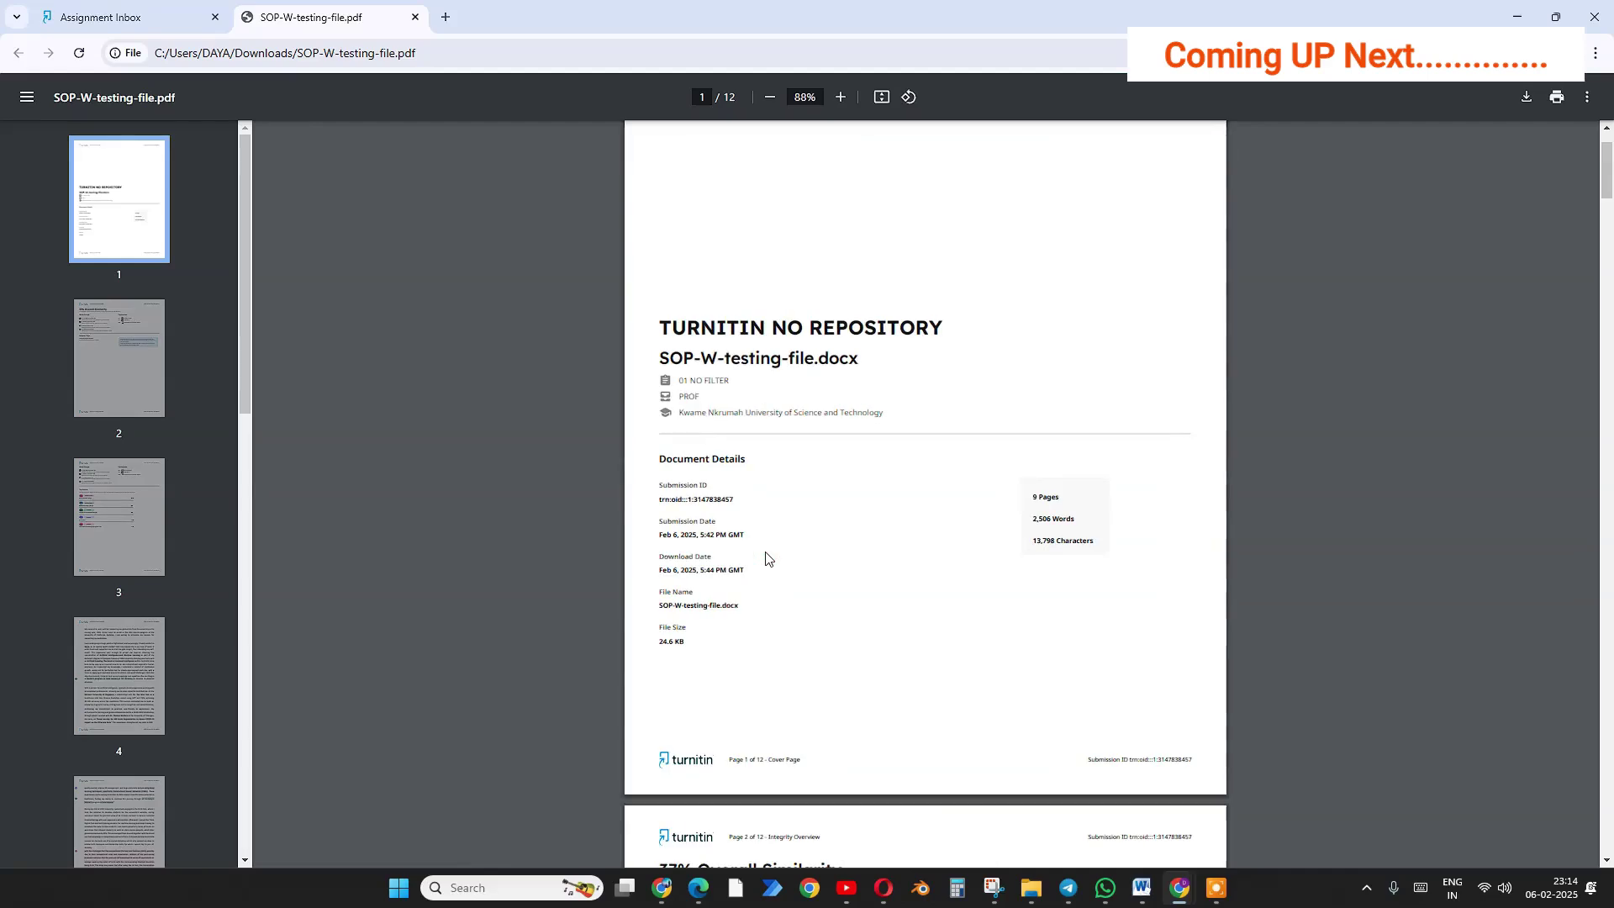
Go back to the Assignment Inbox tab and open the SOP-W-testing-file.docx submission report
key("ctrl+shift+Tab")
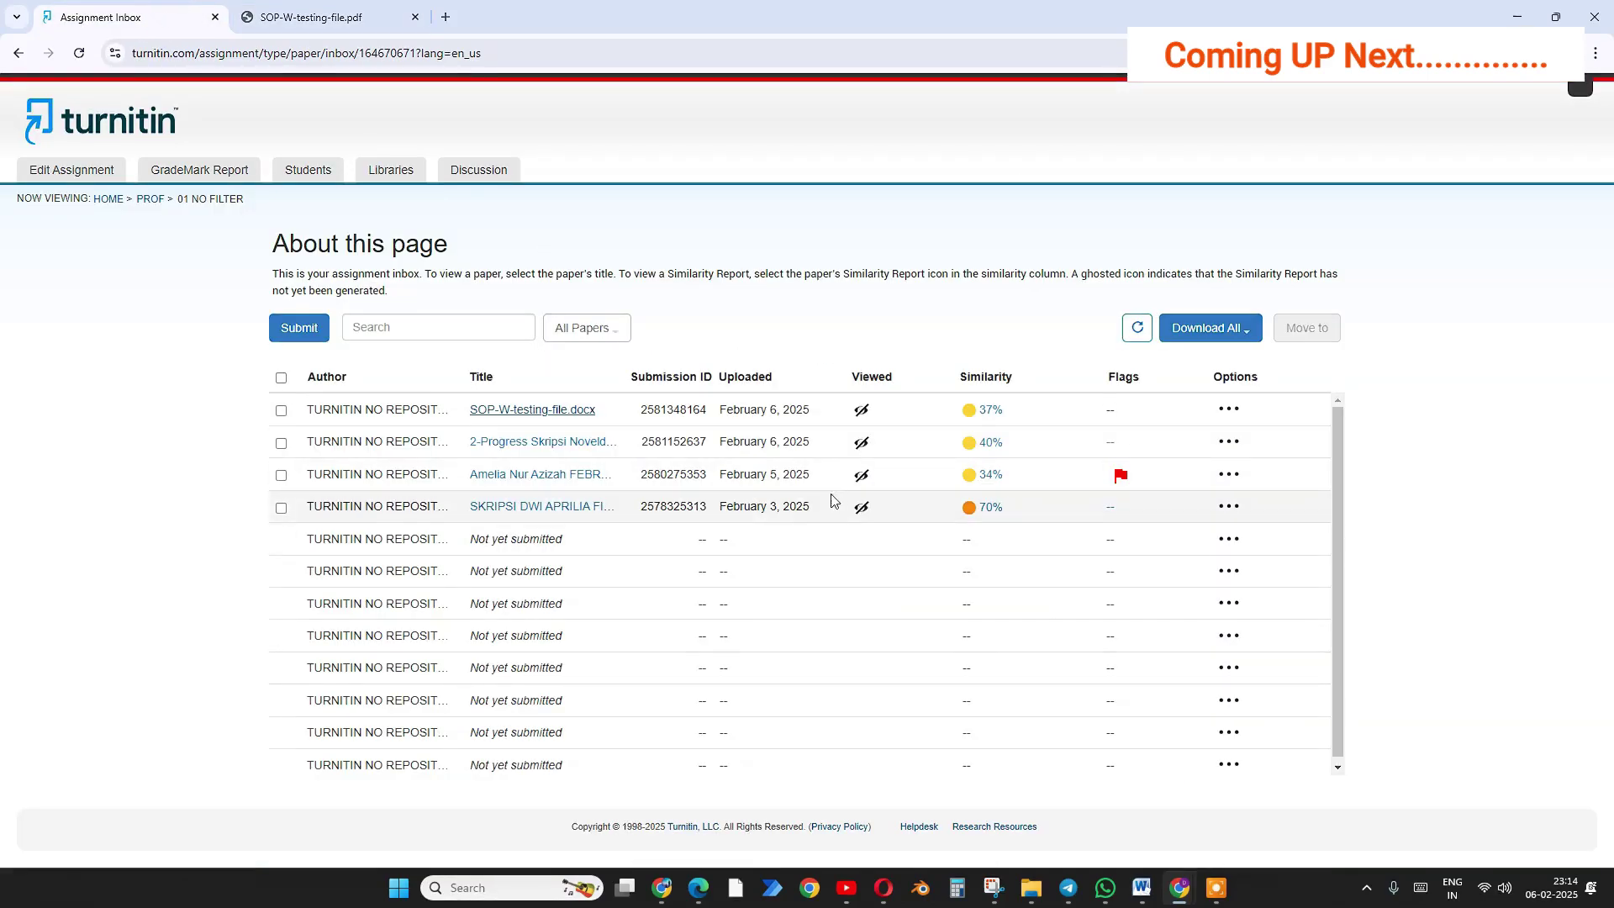
left_click(559, 413)
Center the Feedback Studio window, switch to AI Writing results and scroll through the paper
left_click_drag(585, 23, 825, 153)
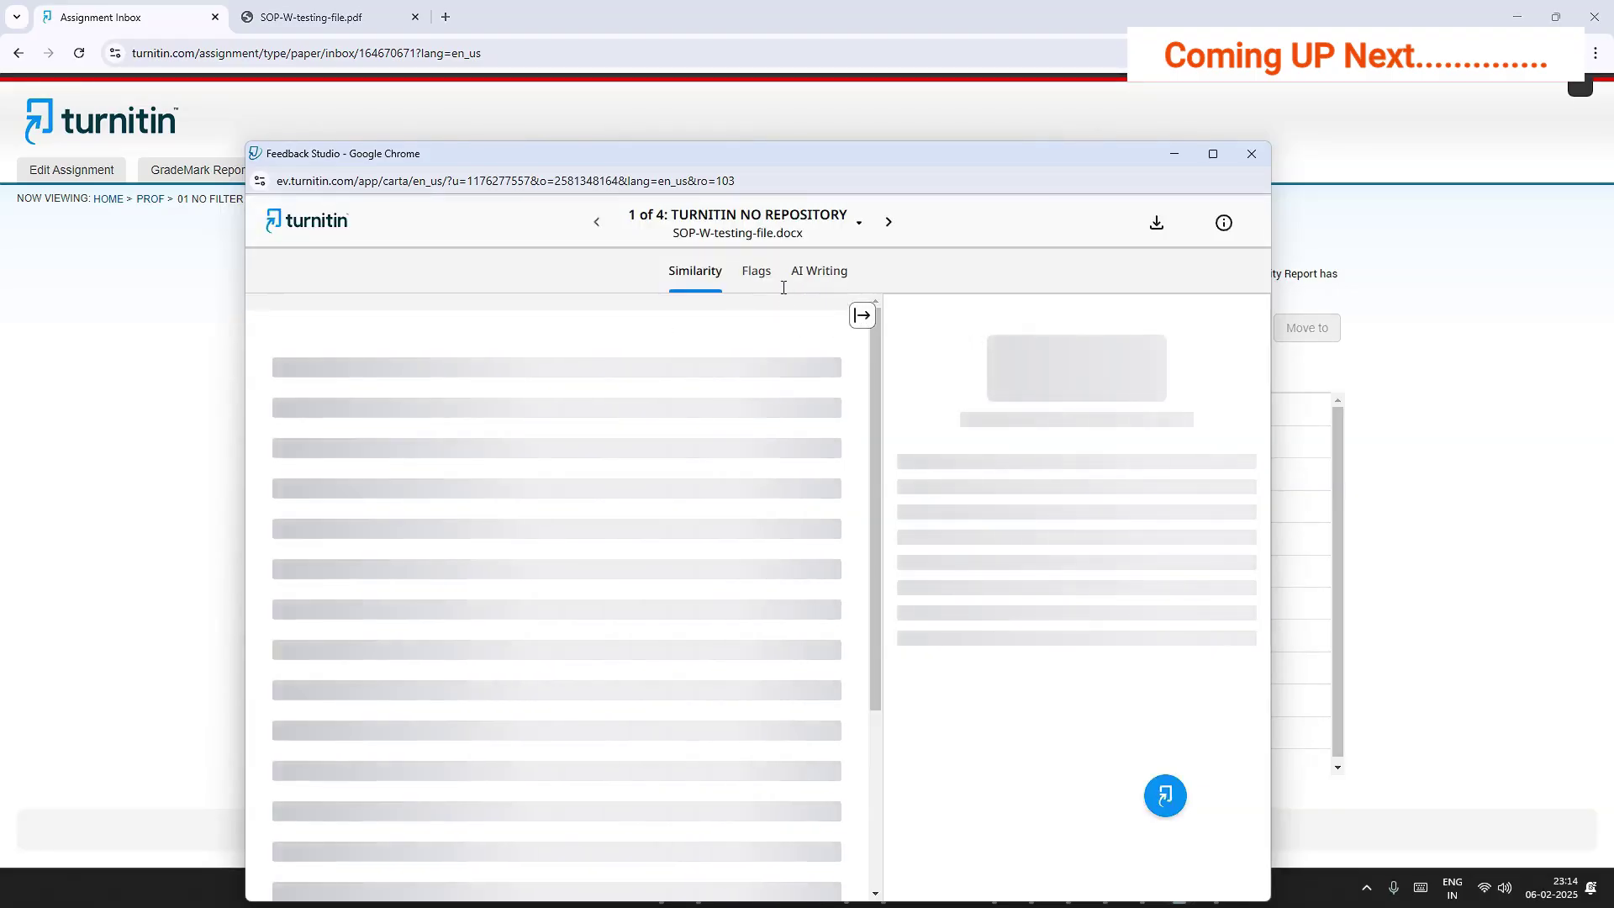
left_click(834, 276)
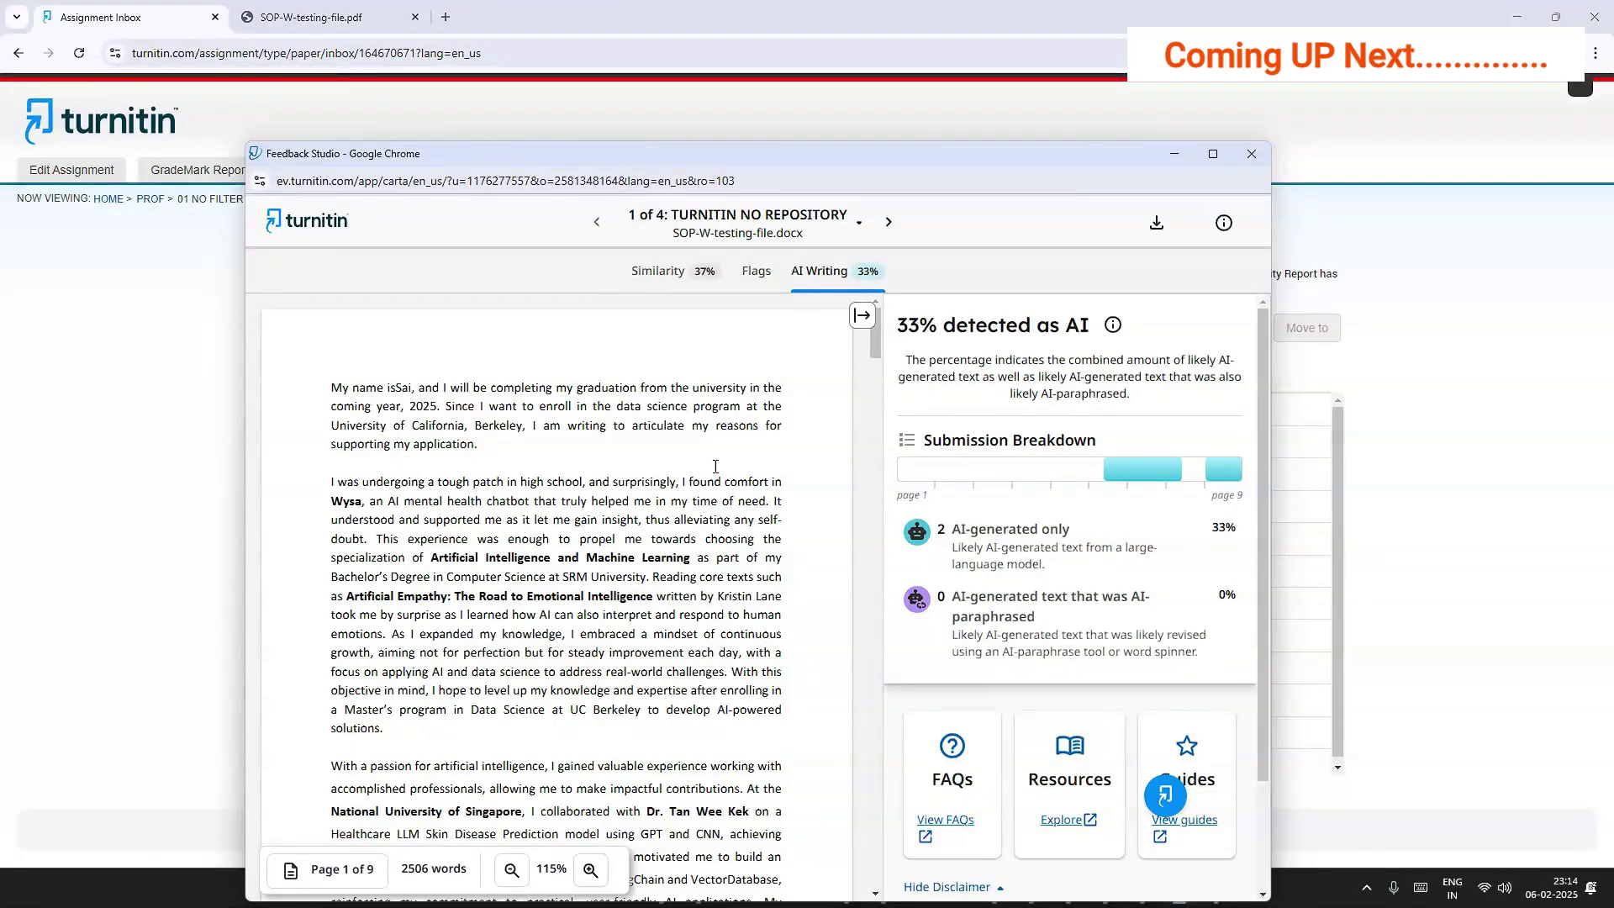
scroll(711, 466, "down", 10)
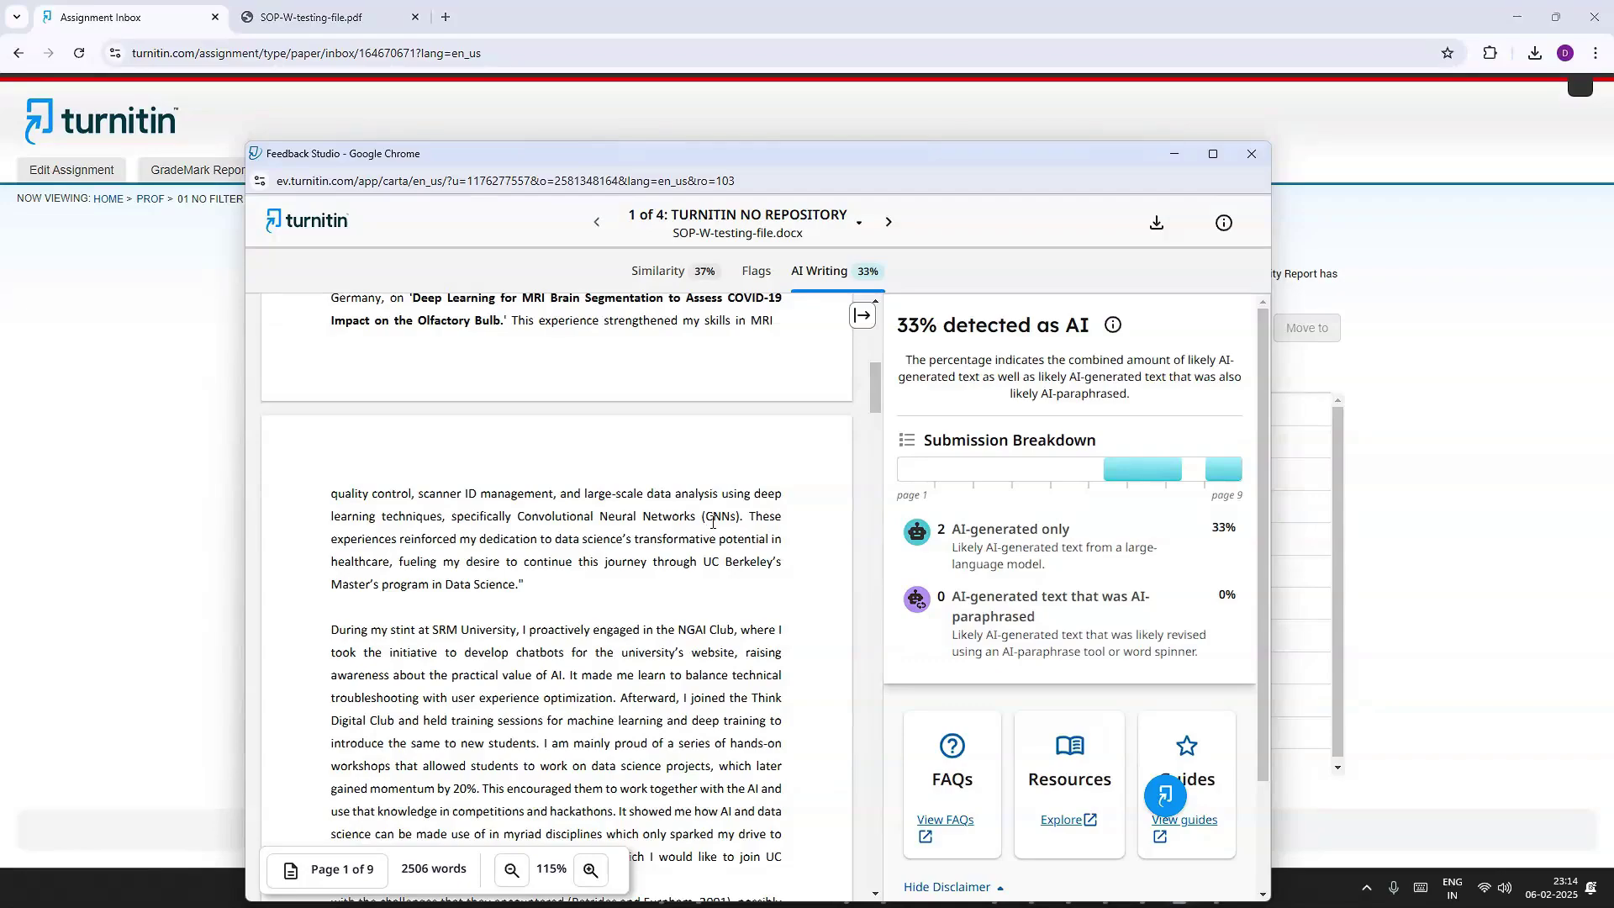
scroll(710, 519, "down", 15)
scroll(673, 523, "down", 4)
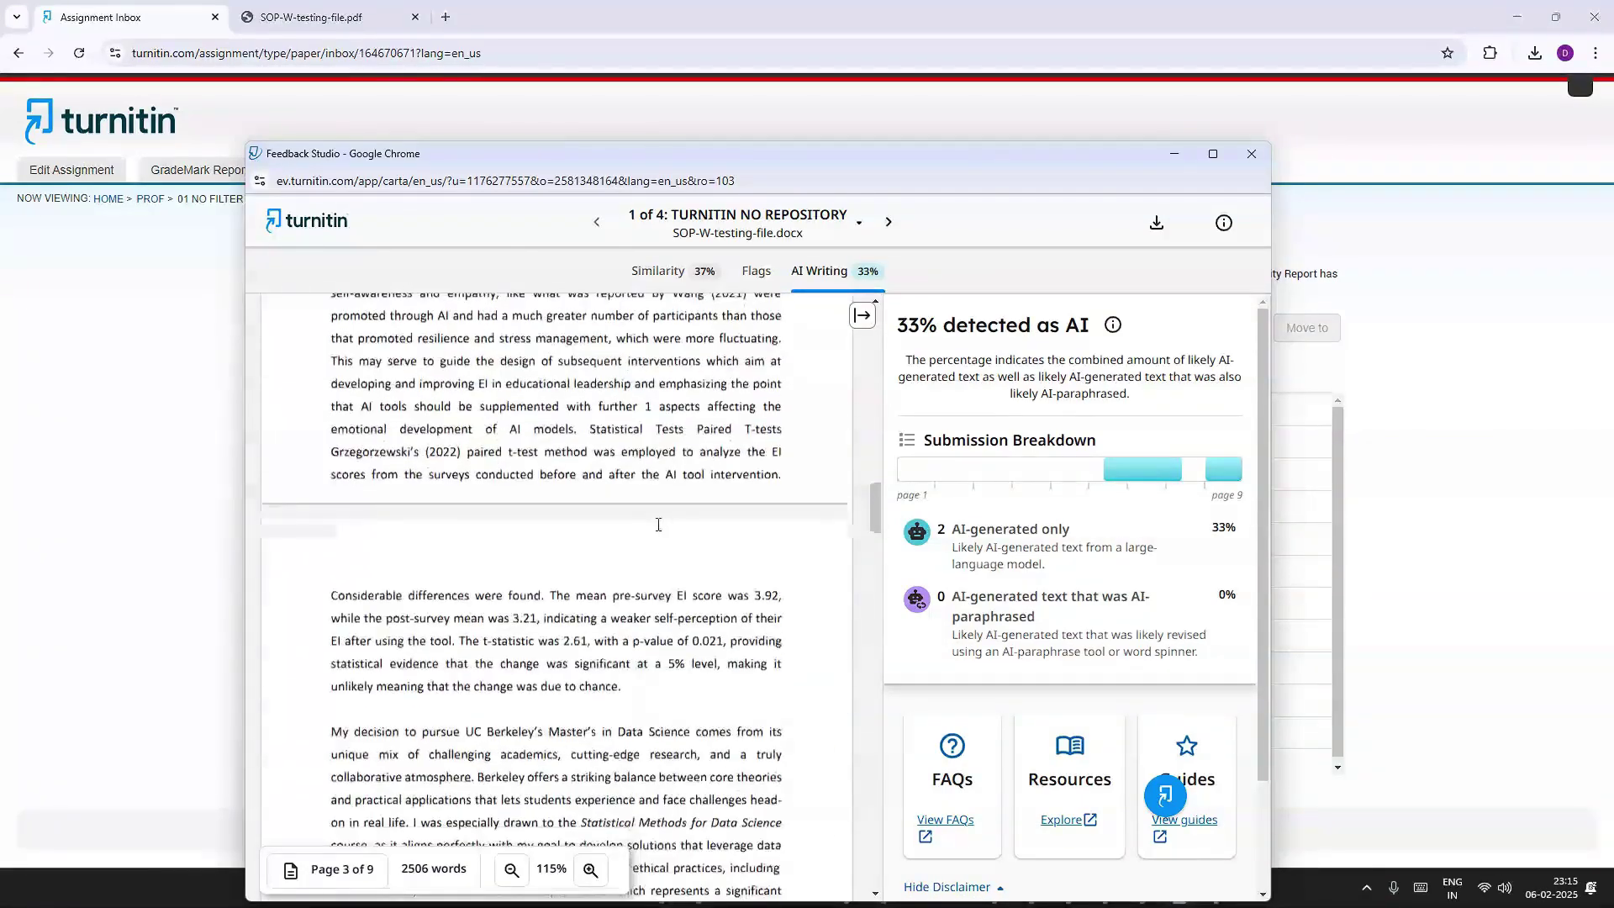
Highlight the 33% detected as AI score while scrolling through the flagged text
left_click_drag(895, 325, 1091, 325)
left_click(1091, 326)
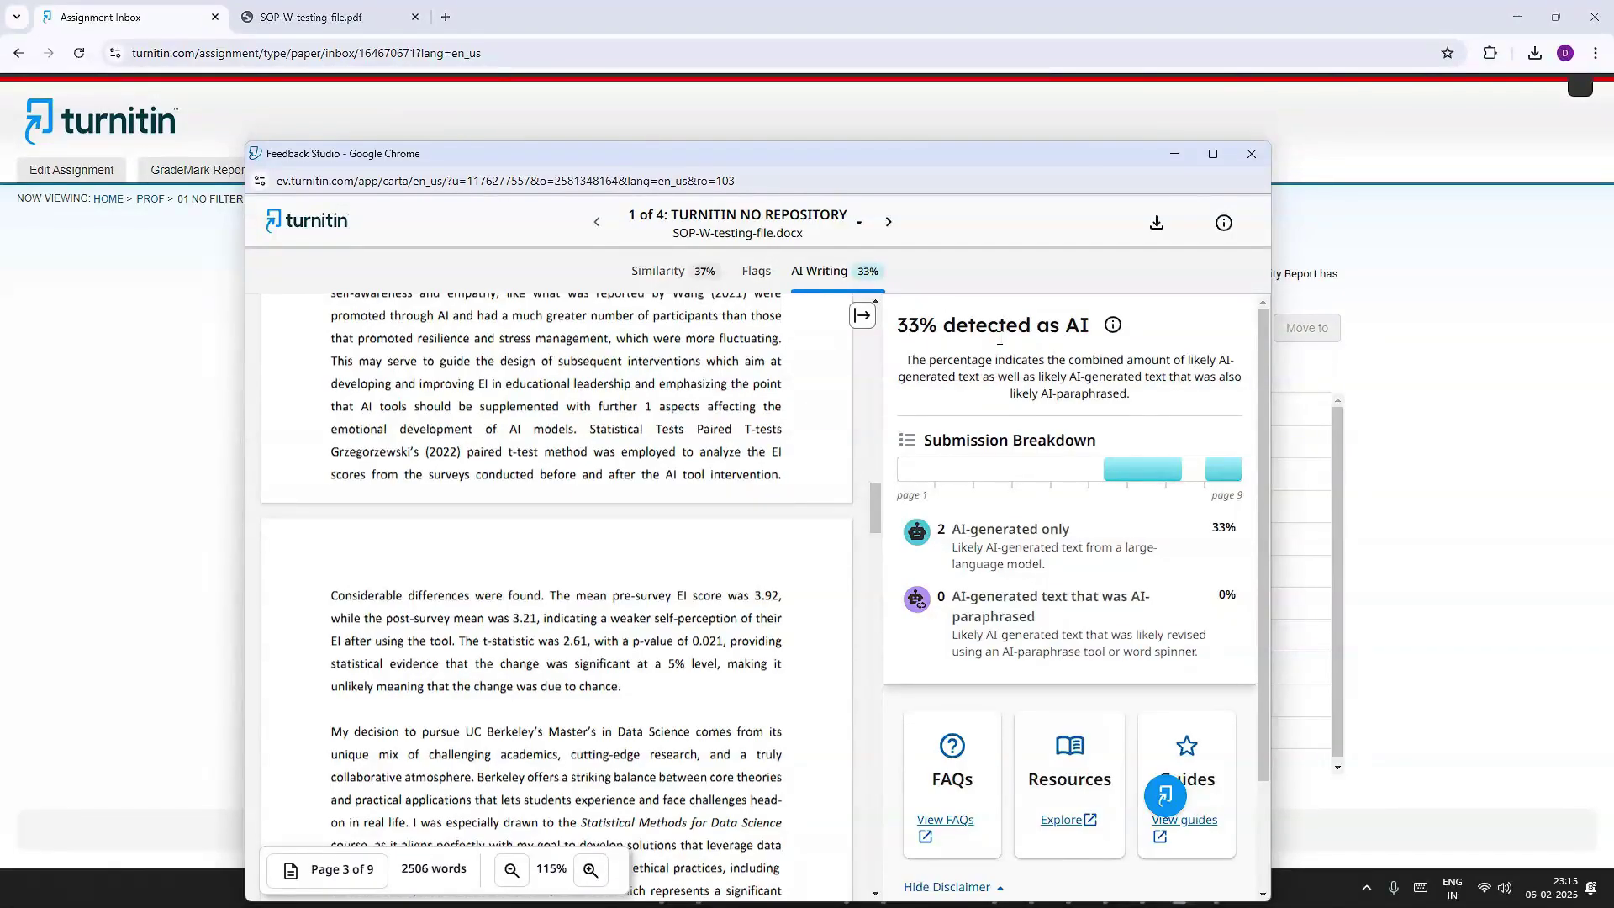
scroll(999, 337, "down", 4)
scroll(944, 515, "up", 5)
scroll(679, 476, "down", 10)
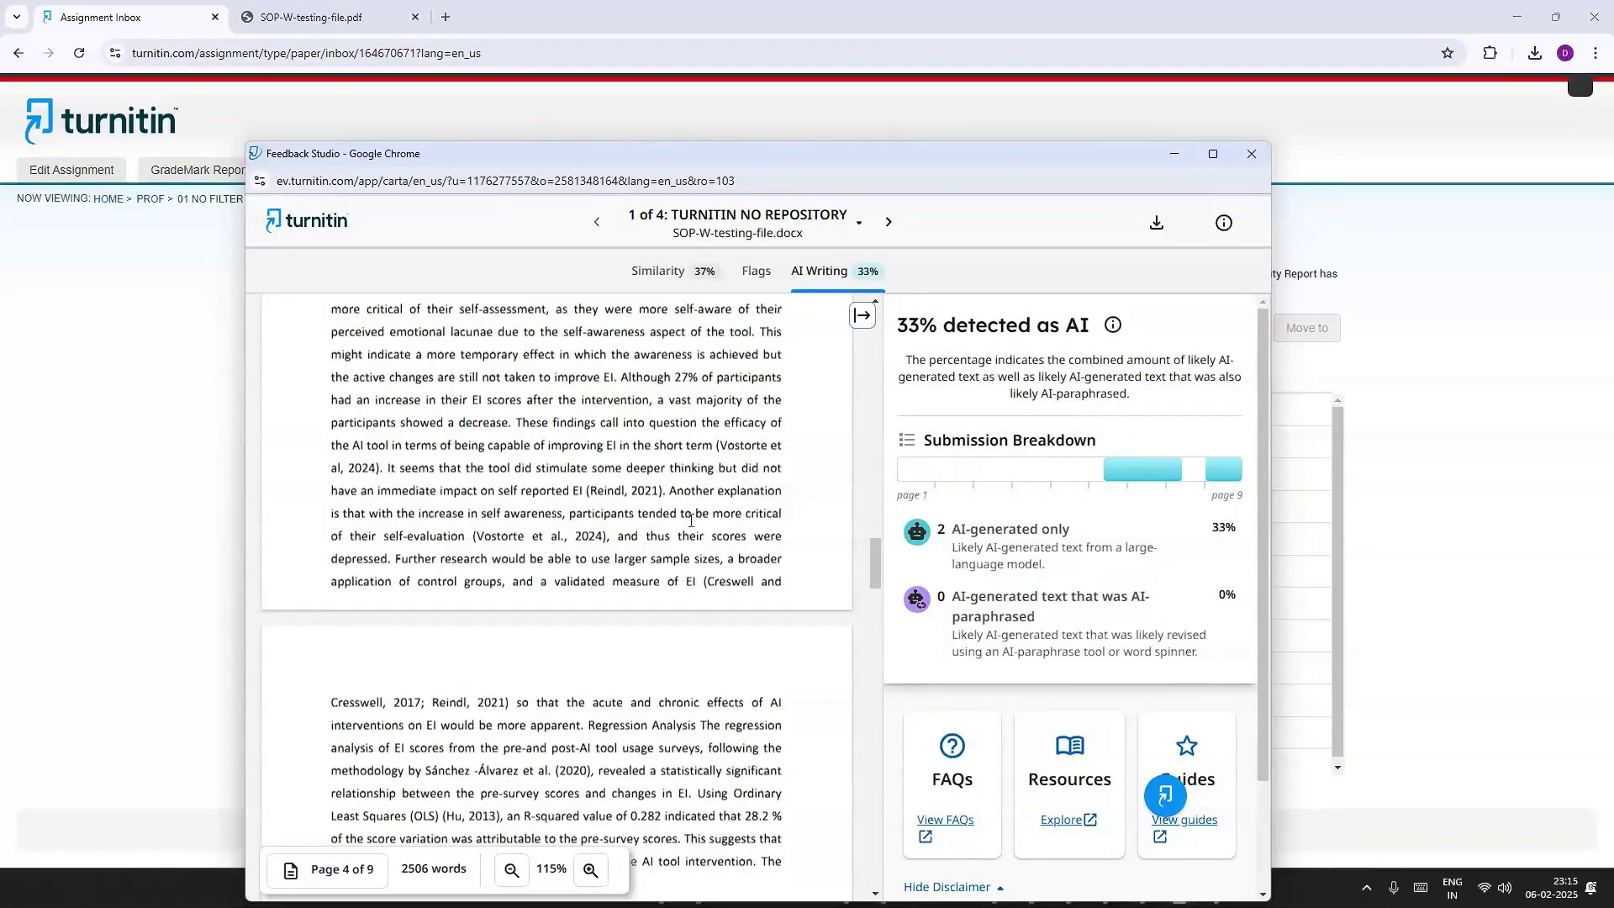
scroll(691, 520, "down", 10)
left_click_drag(898, 326, 1074, 326)
scroll(726, 478, "down", 7)
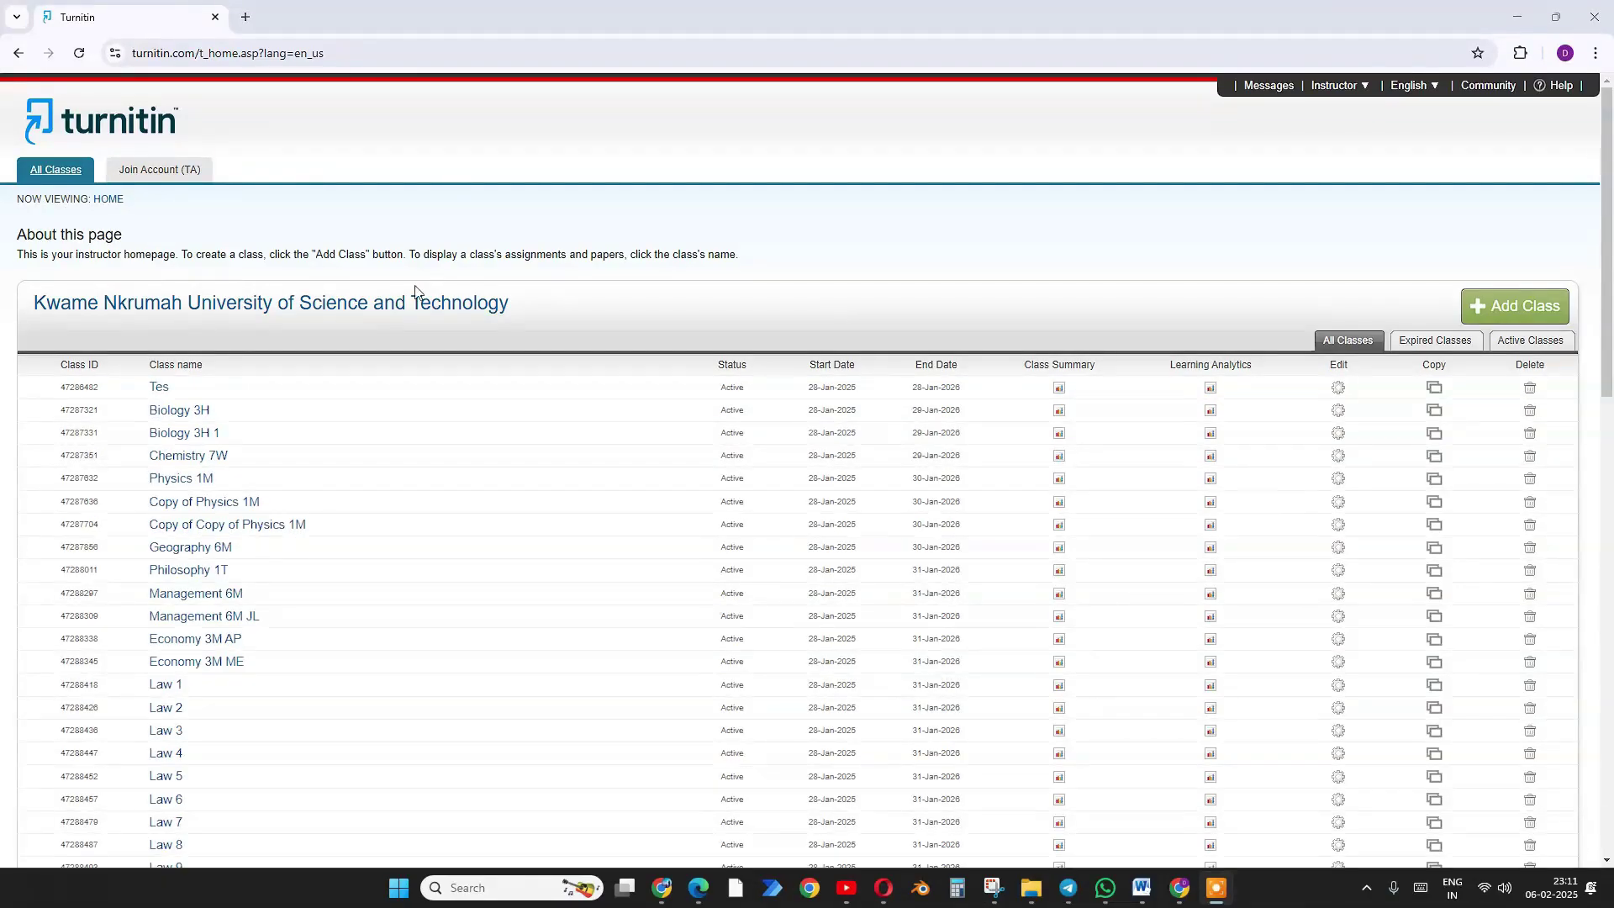
Scroll the All Classes list down to the PROF class and open it
scroll(504, 451, "down", 3)
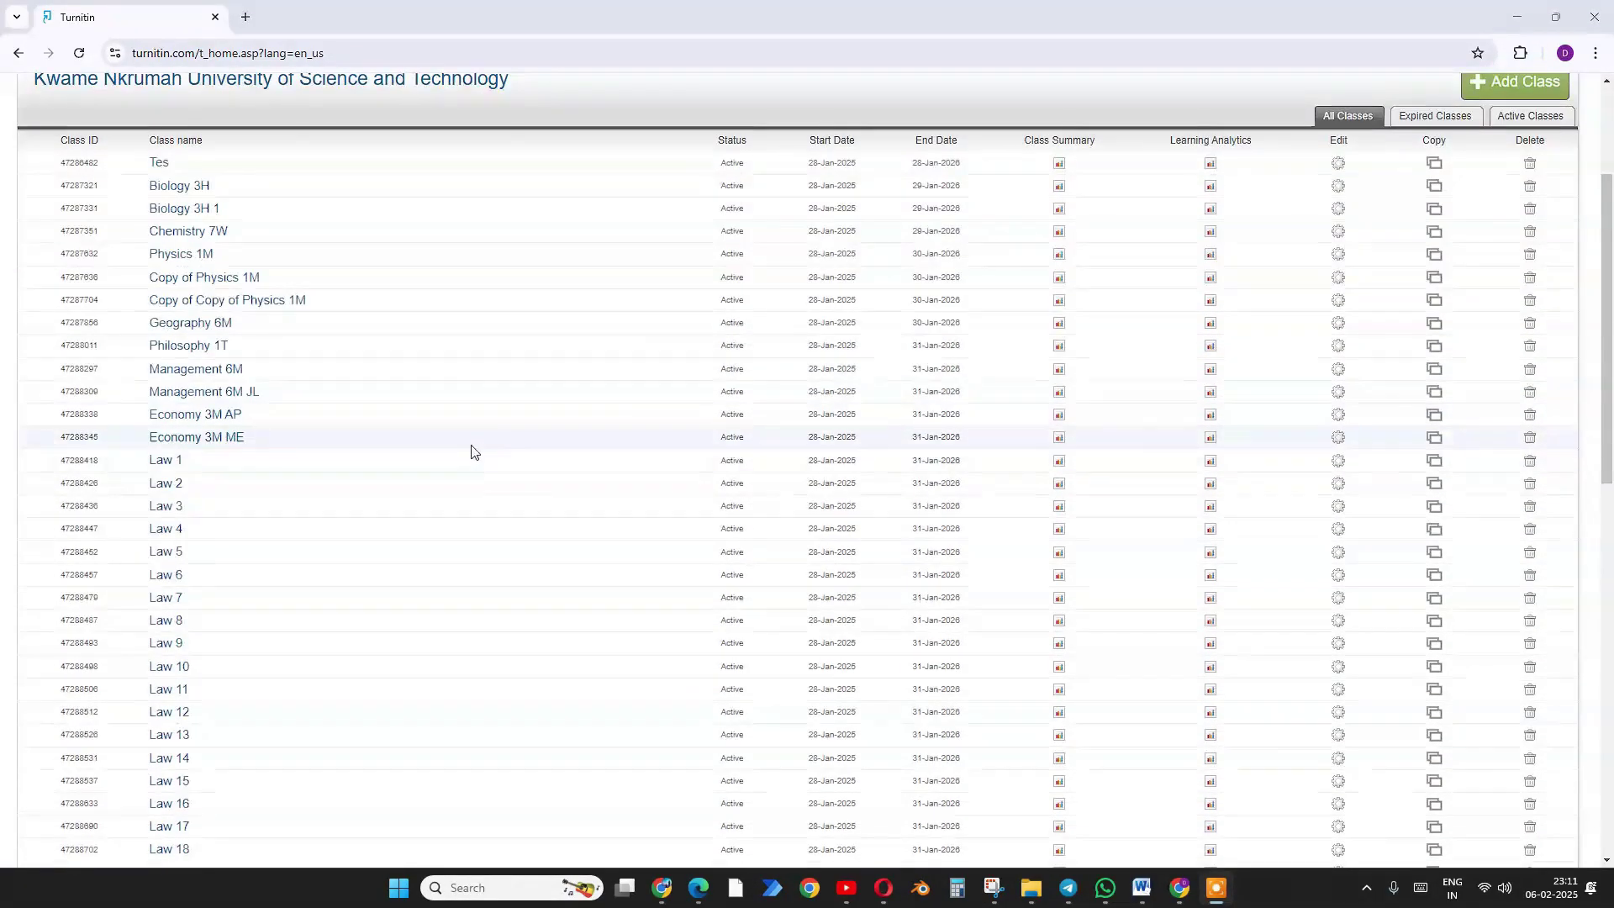
scroll(436, 448, "up", 3)
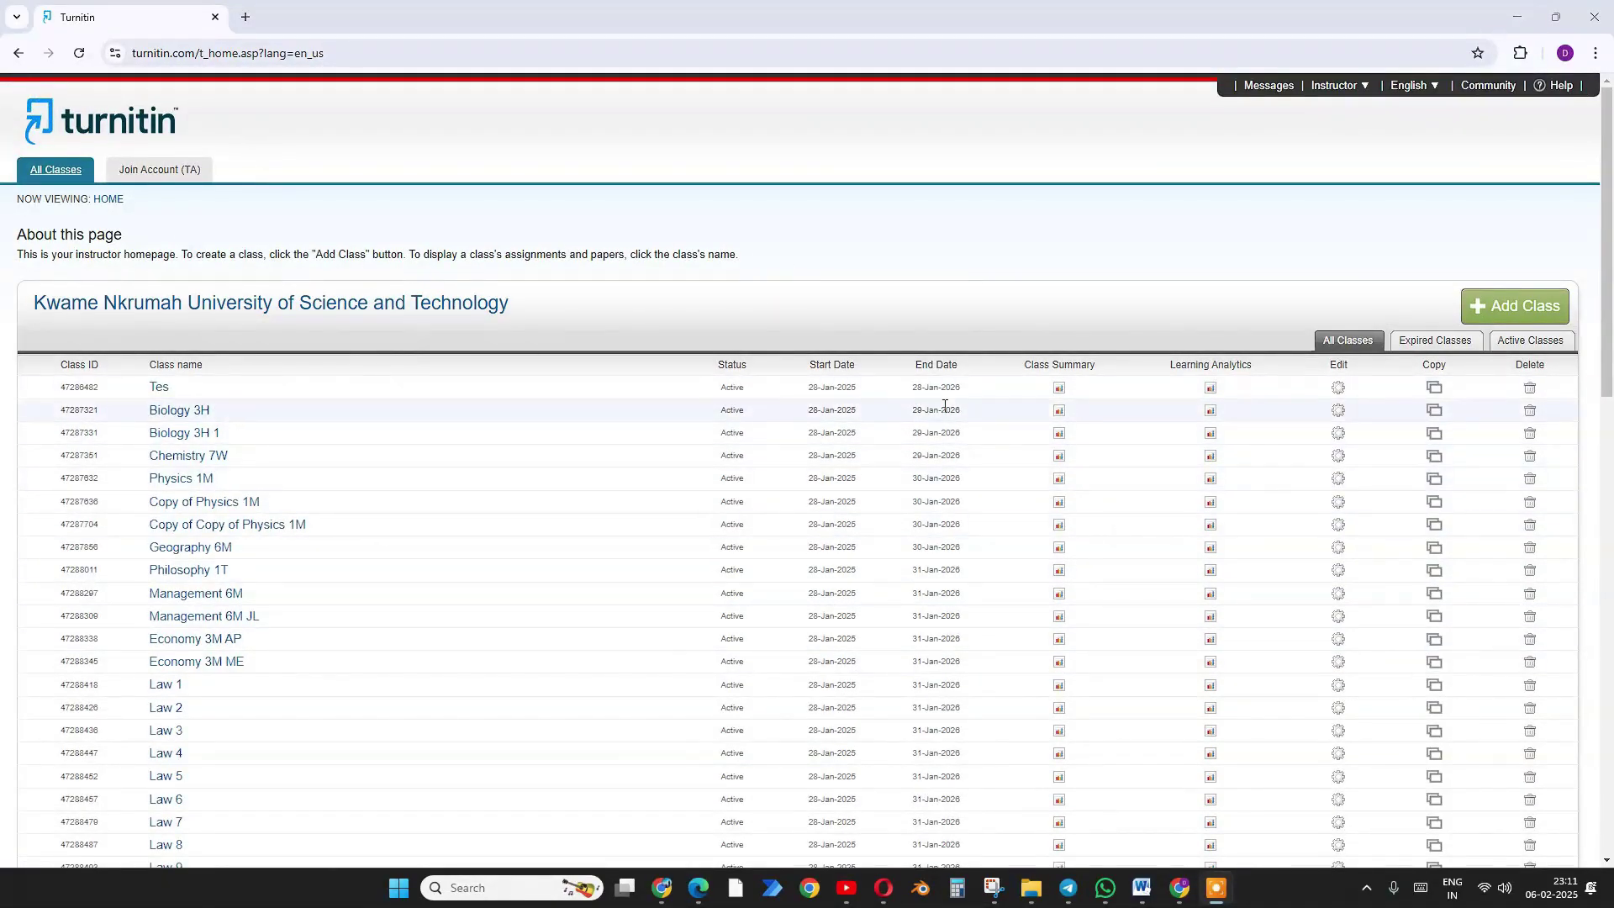
scroll(533, 515, "down", 15)
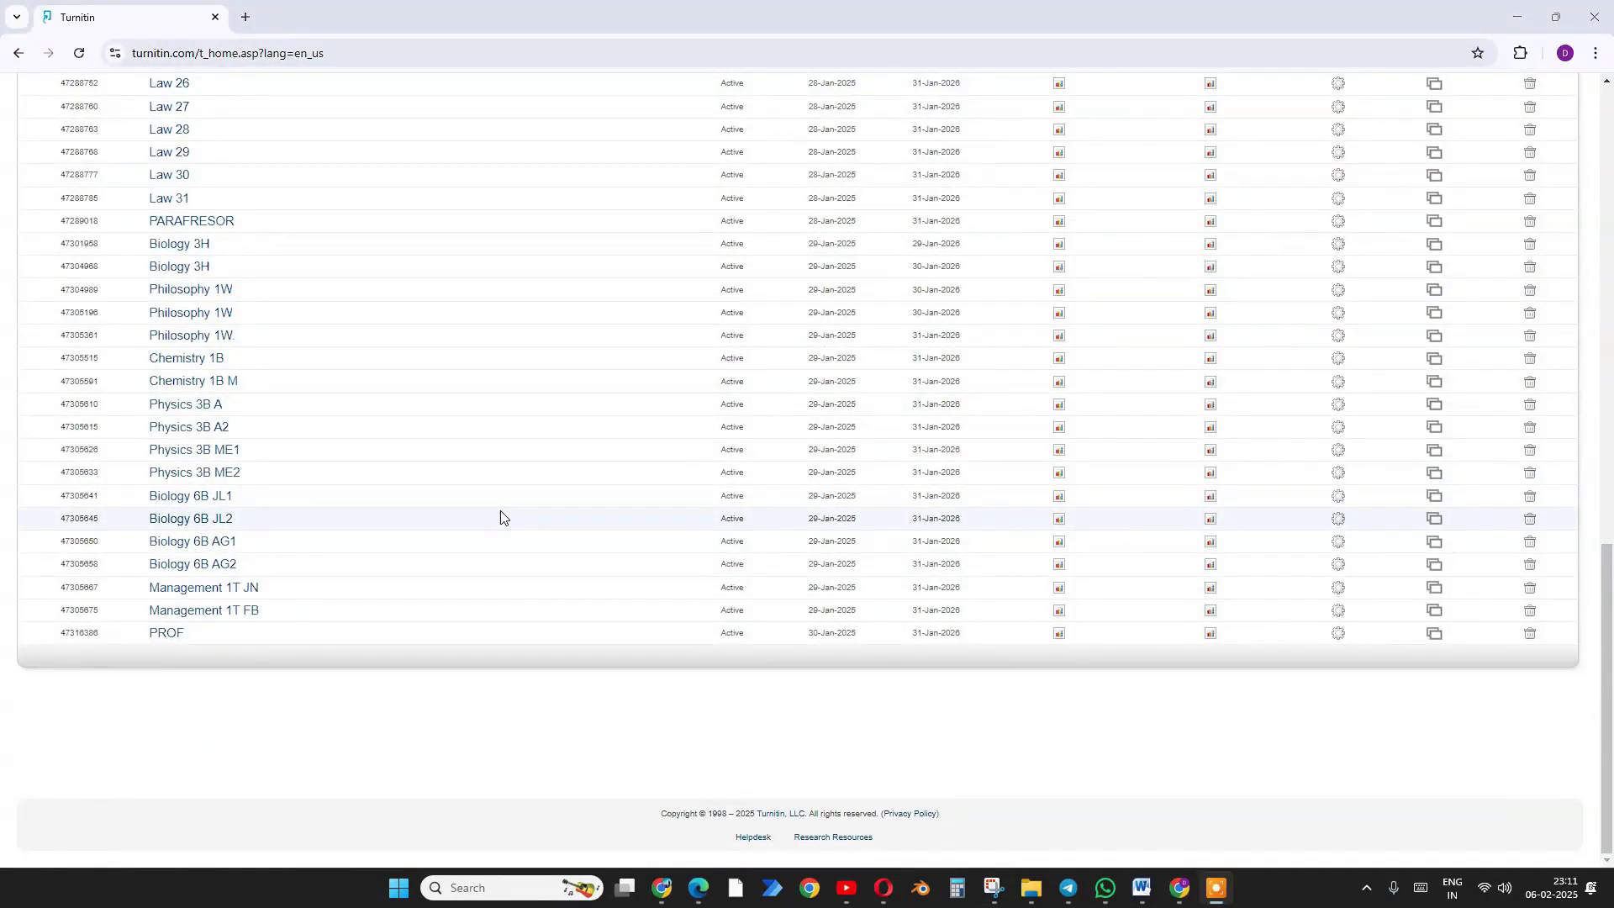
scroll(501, 516, "up", 15)
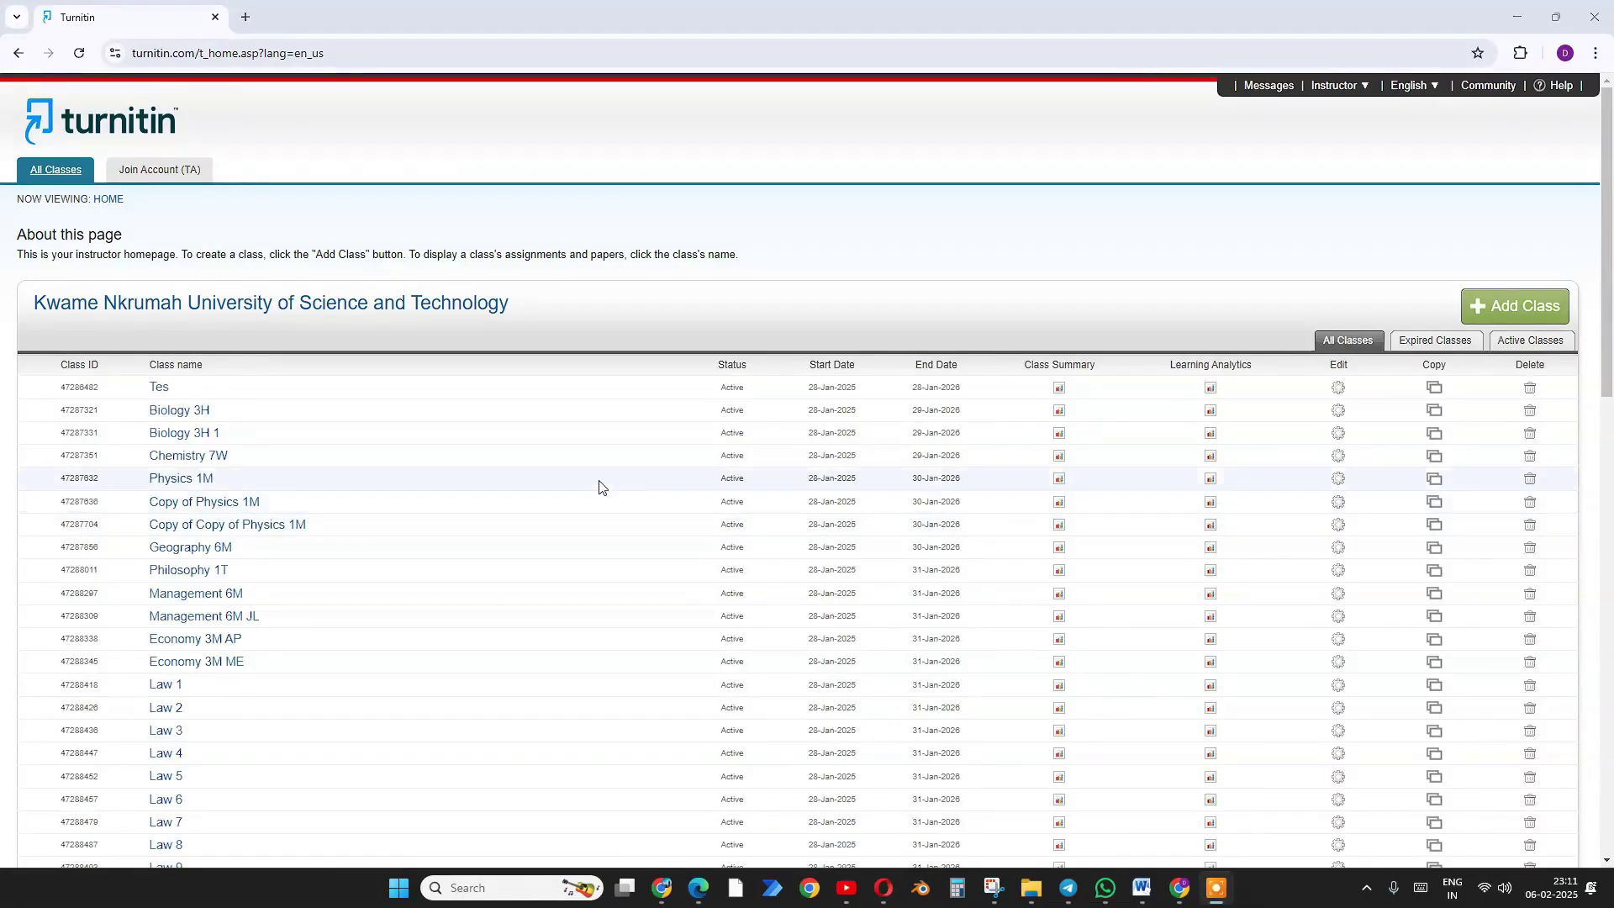
scroll(591, 493, "down", 7)
scroll(310, 461, "up", 7)
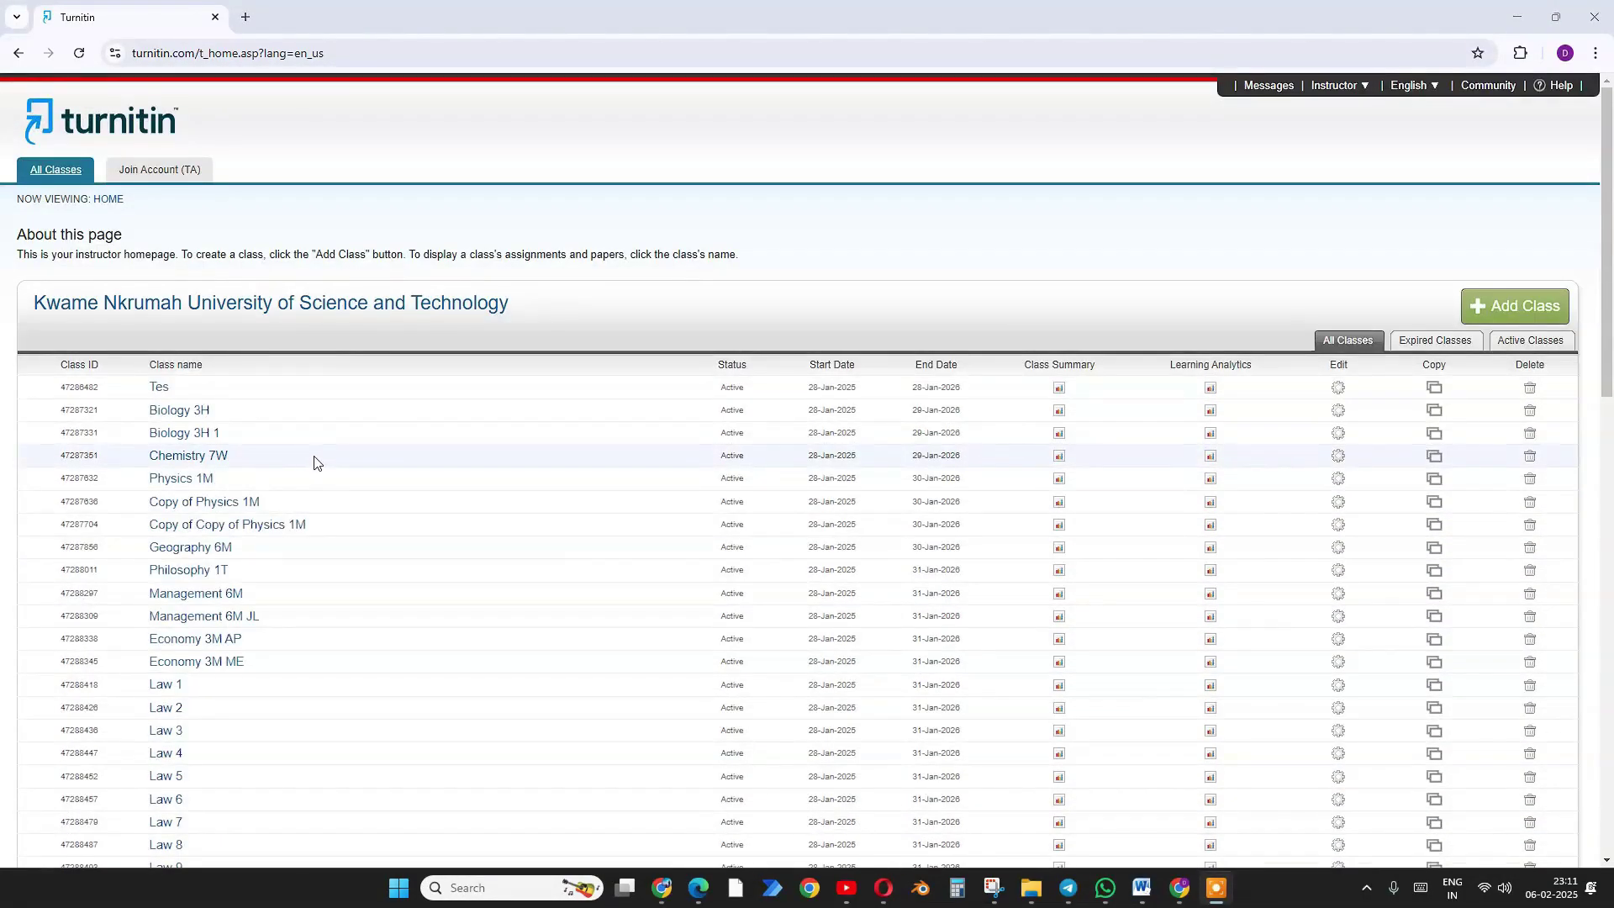
scroll(522, 461, "down", 3)
scroll(497, 439, "up", 3)
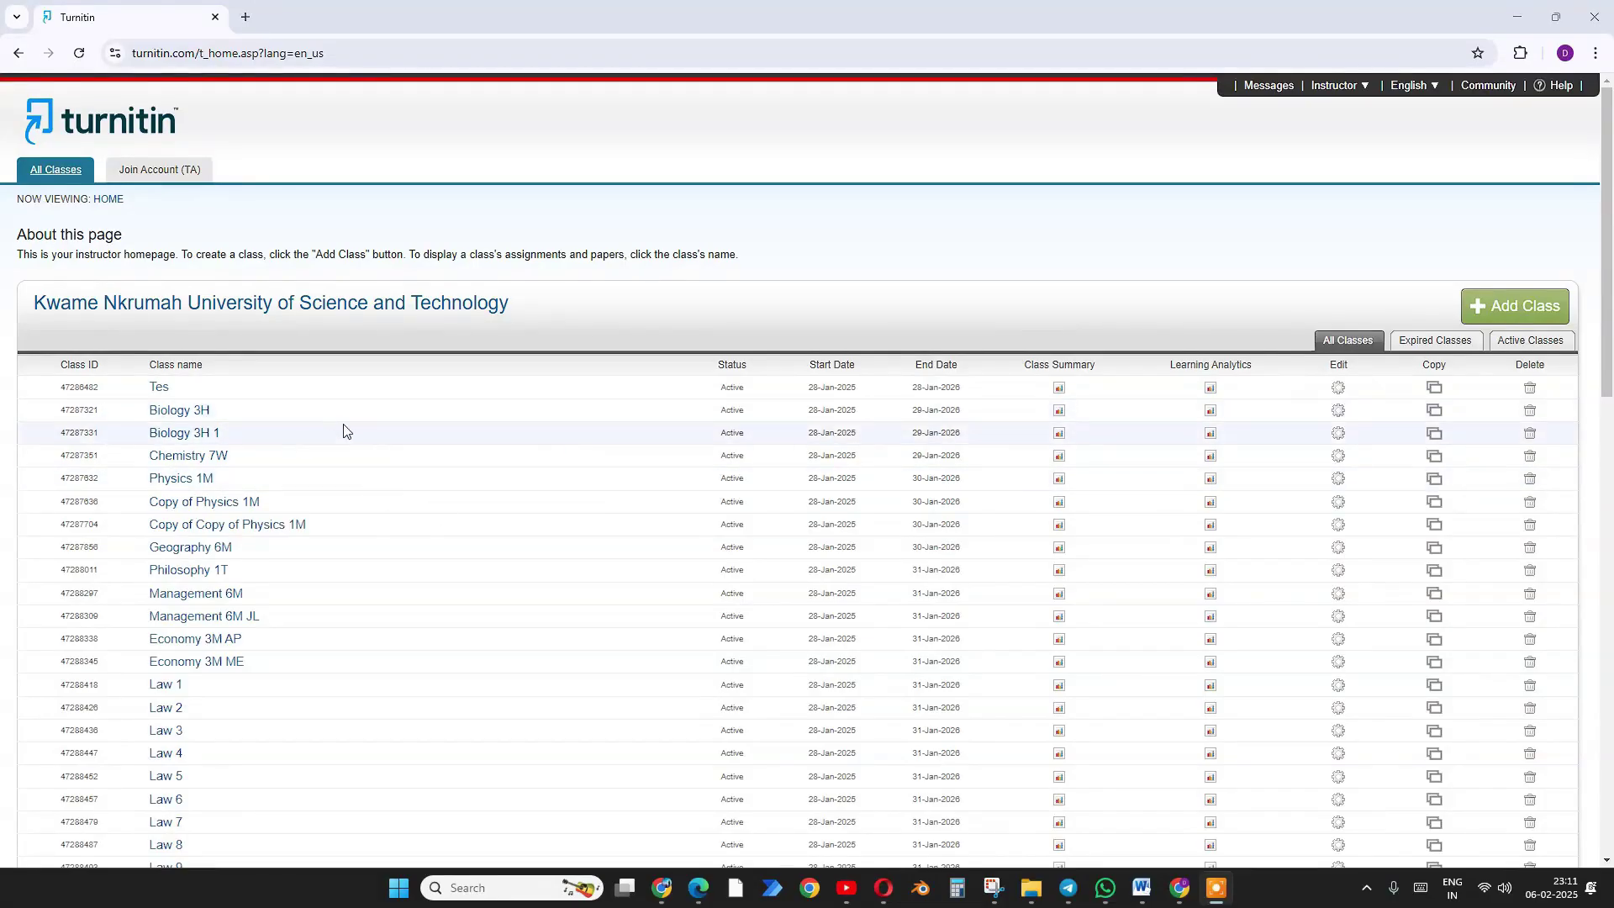
scroll(310, 450, "down", 10)
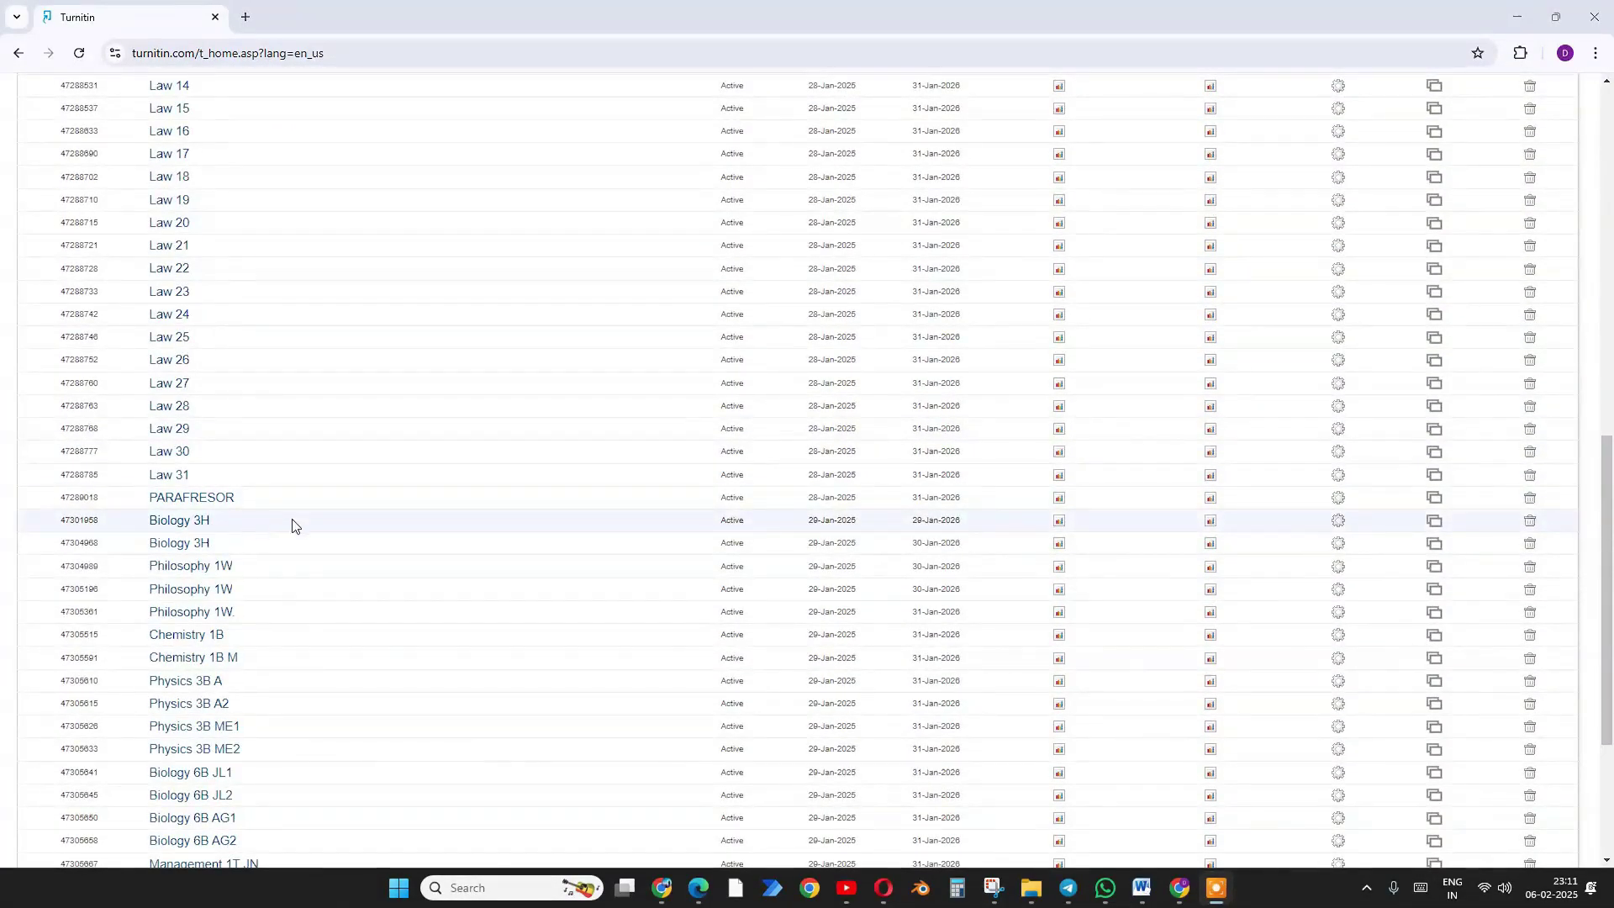
scroll(580, 496, "up", 10)
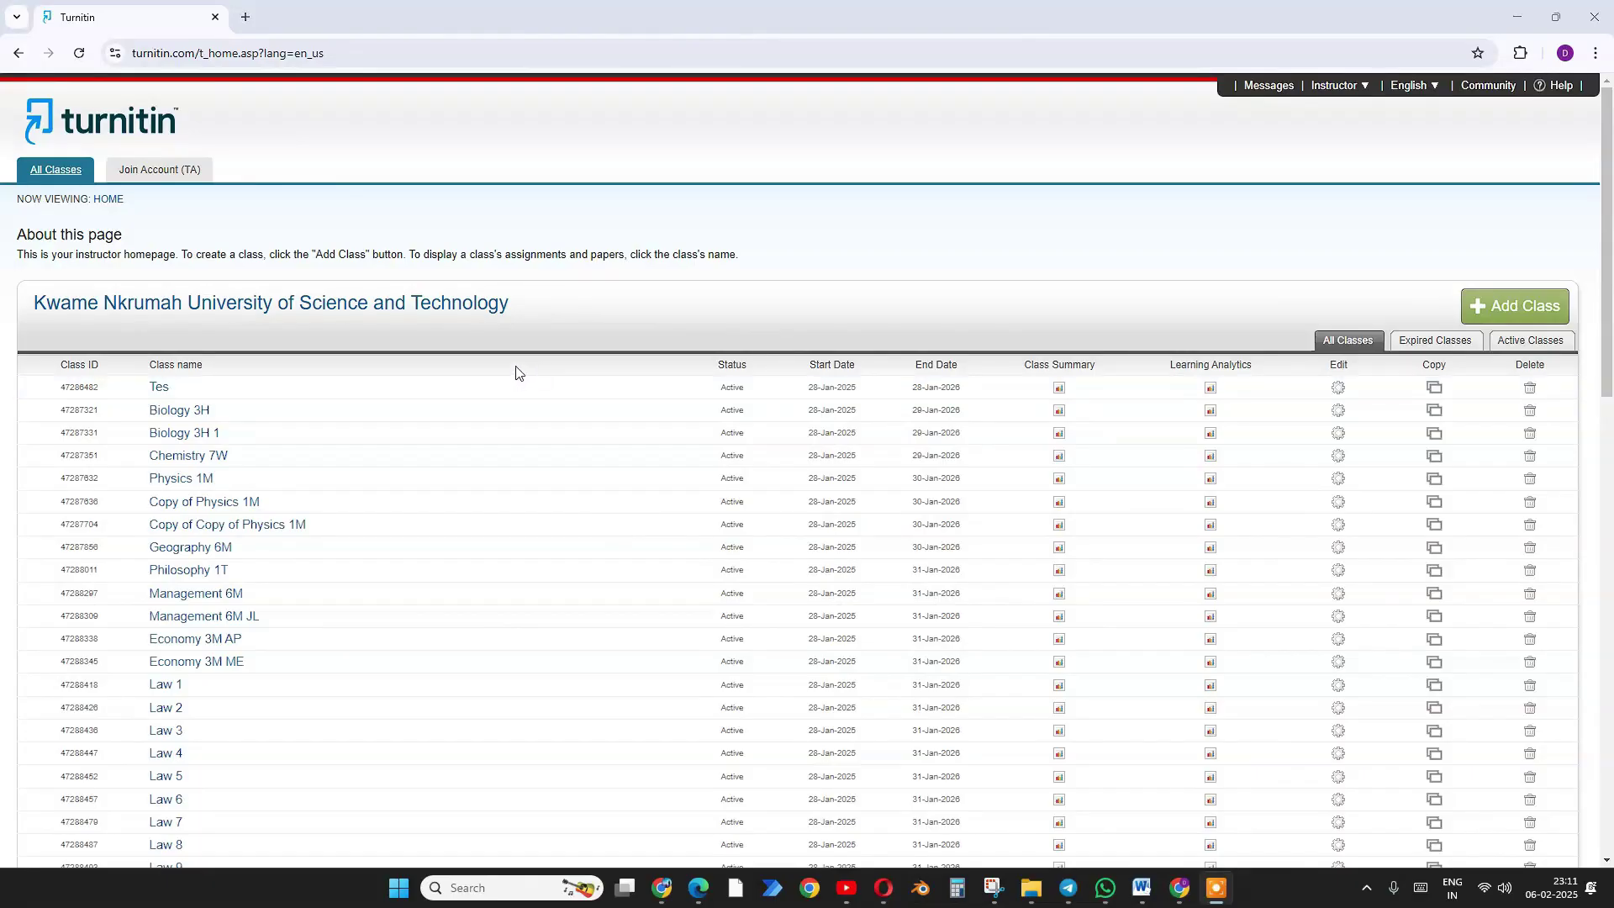
scroll(517, 372, "down", 10)
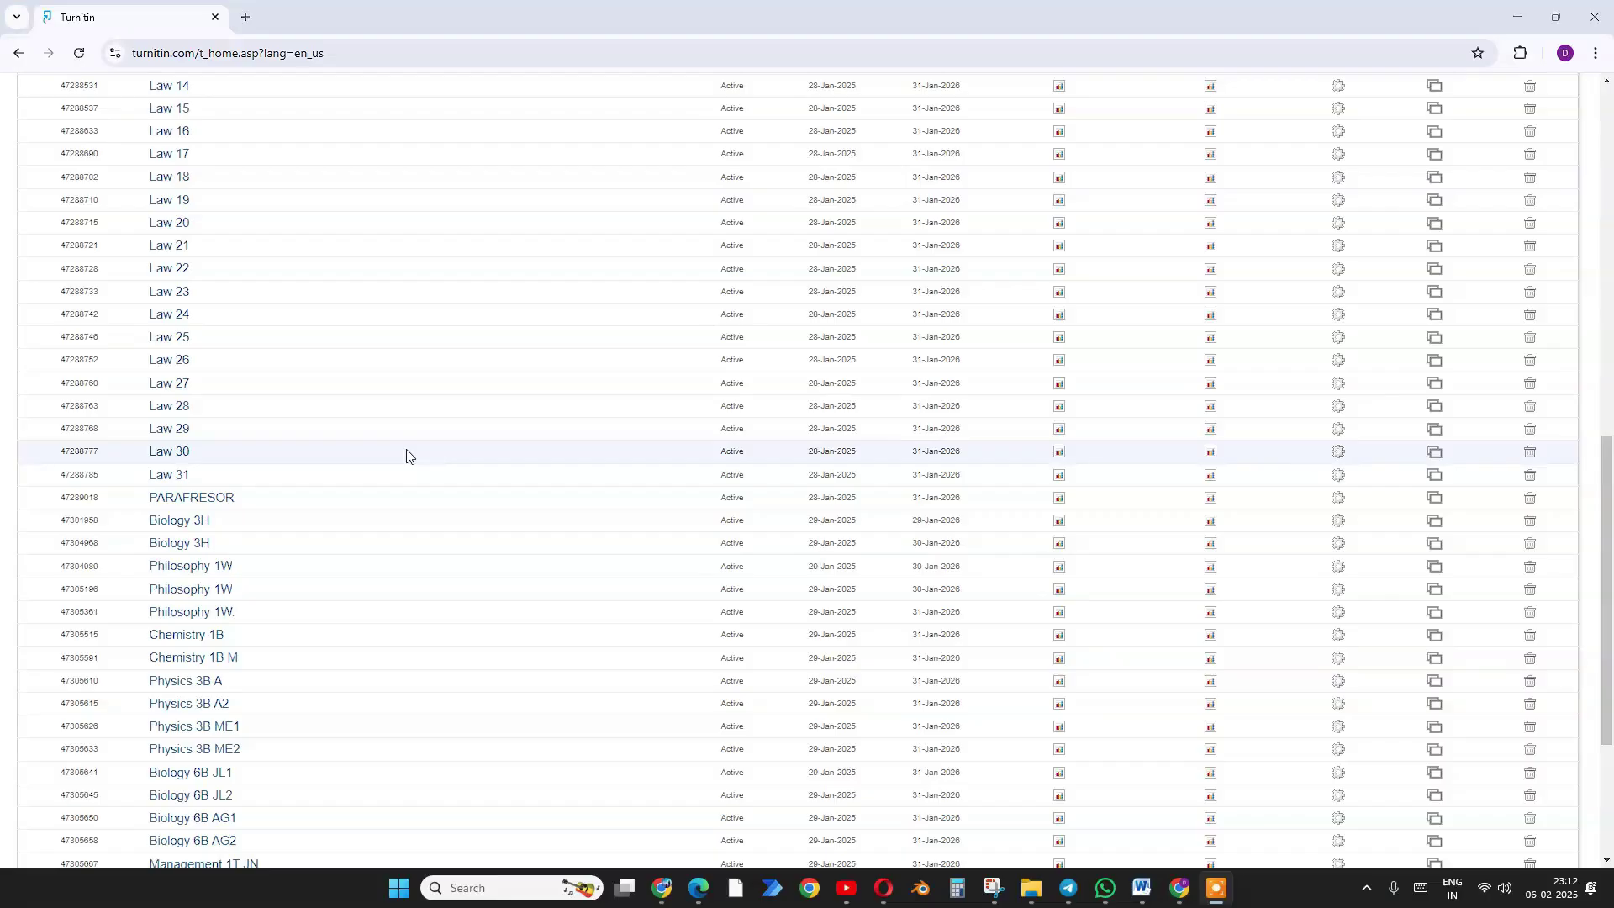
scroll(458, 508, "down", 4)
scroll(746, 544, "up", 15)
scroll(772, 555, "up", 2)
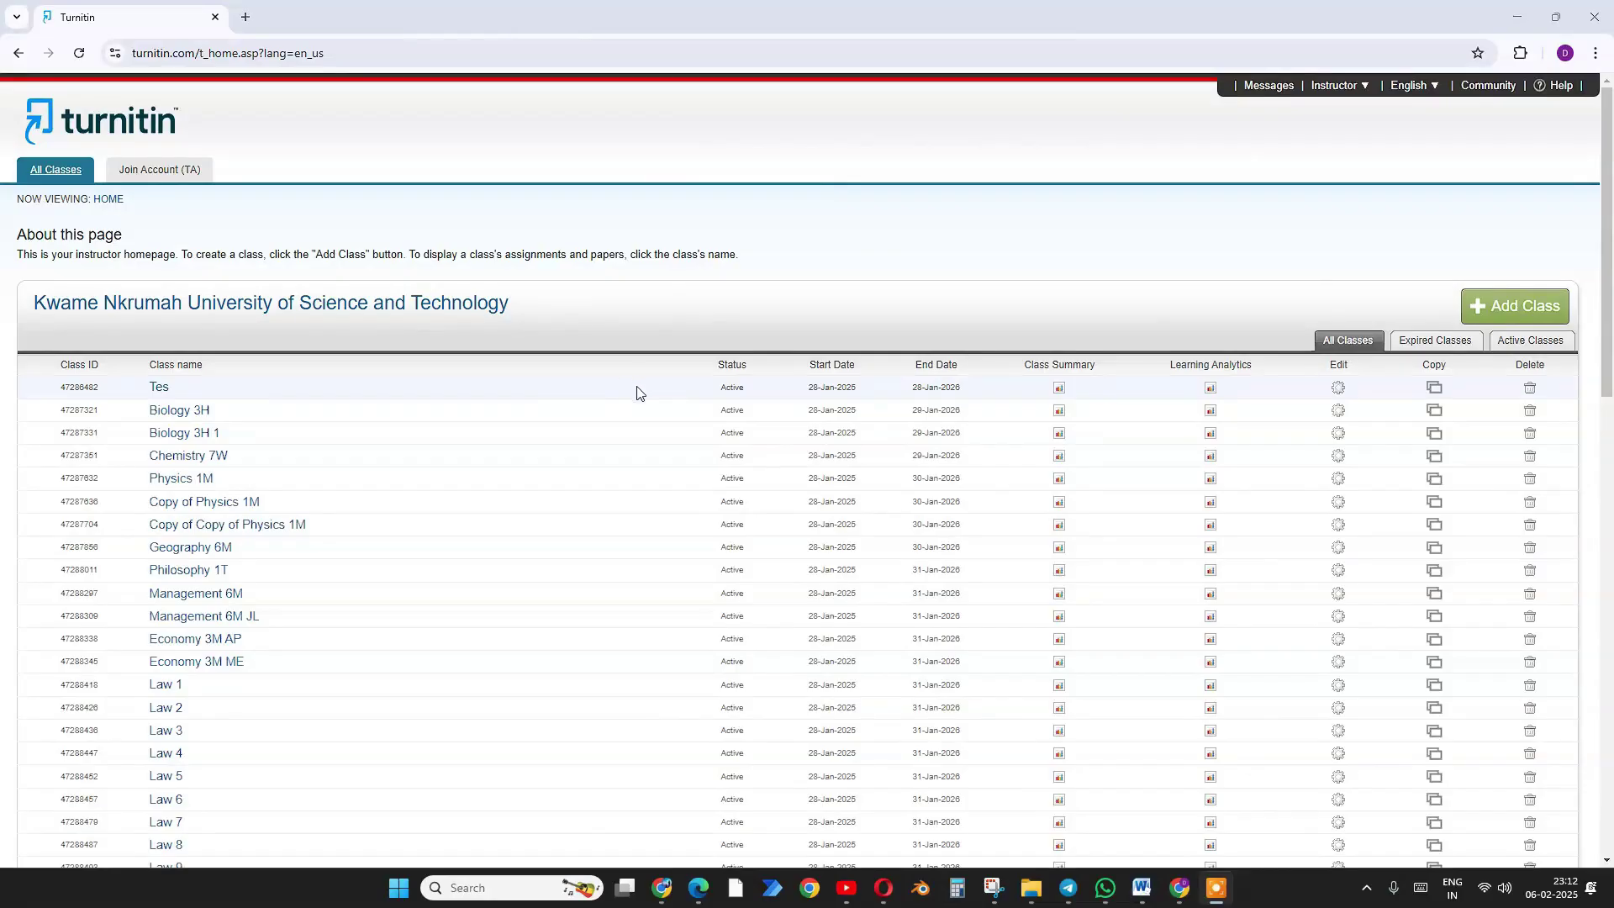
scroll(497, 429, "down", 15)
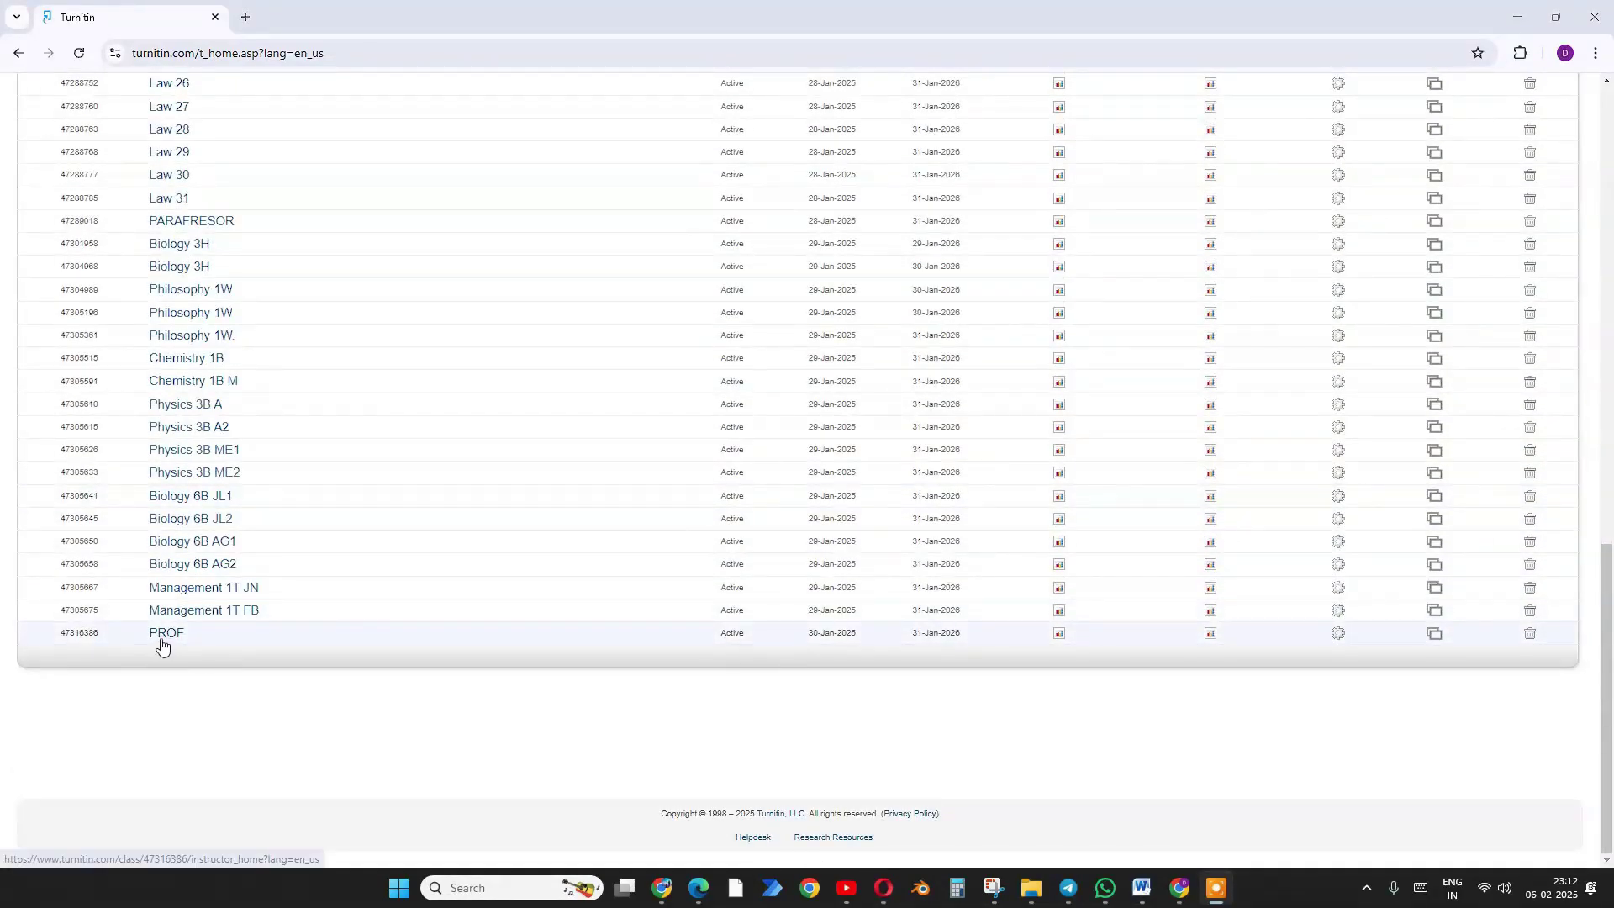
left_click(164, 641)
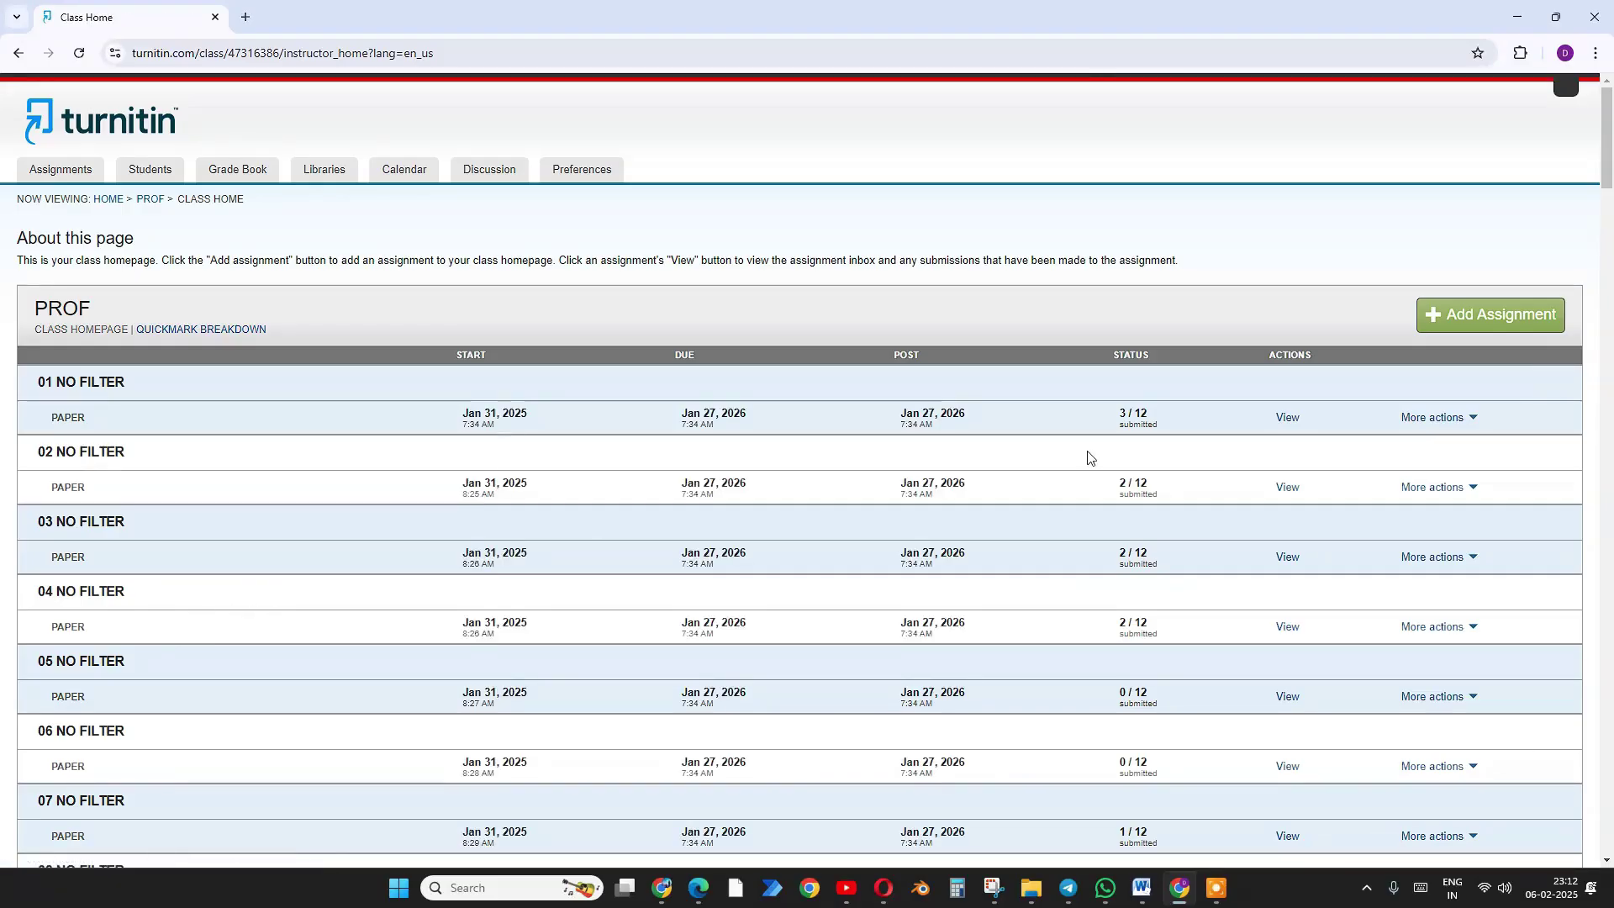
Open the 01 NO FILTER assignment inbox and start an upload into a Not yet submitted slot
scroll(708, 435, "down", 3)
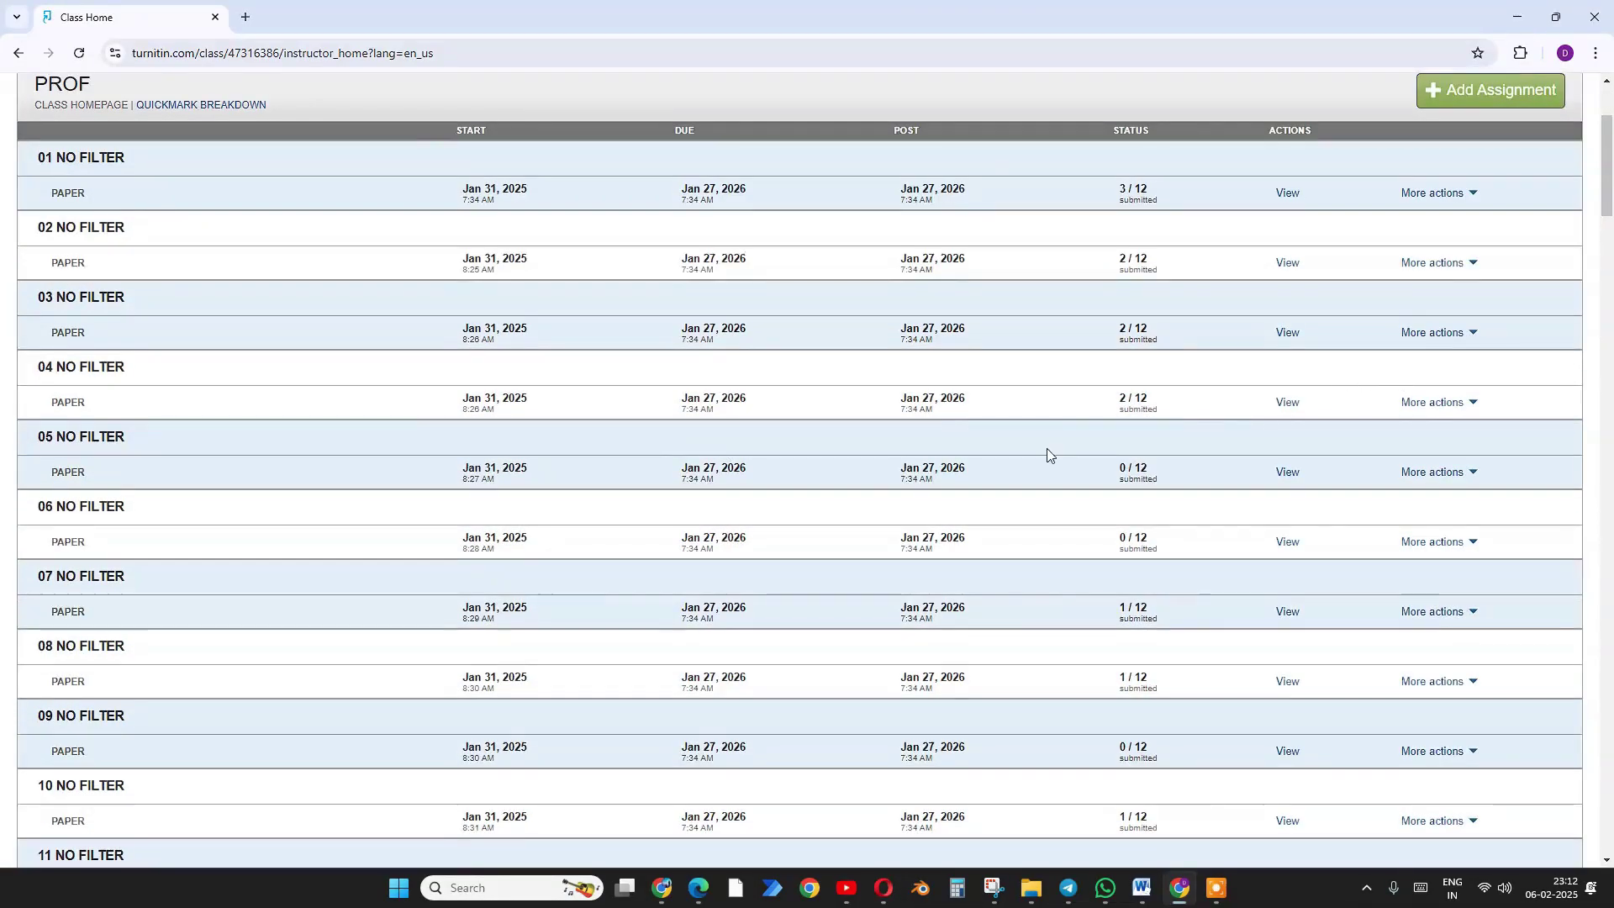
scroll(1235, 397, "up", 1)
scroll(1063, 552, "down", 20)
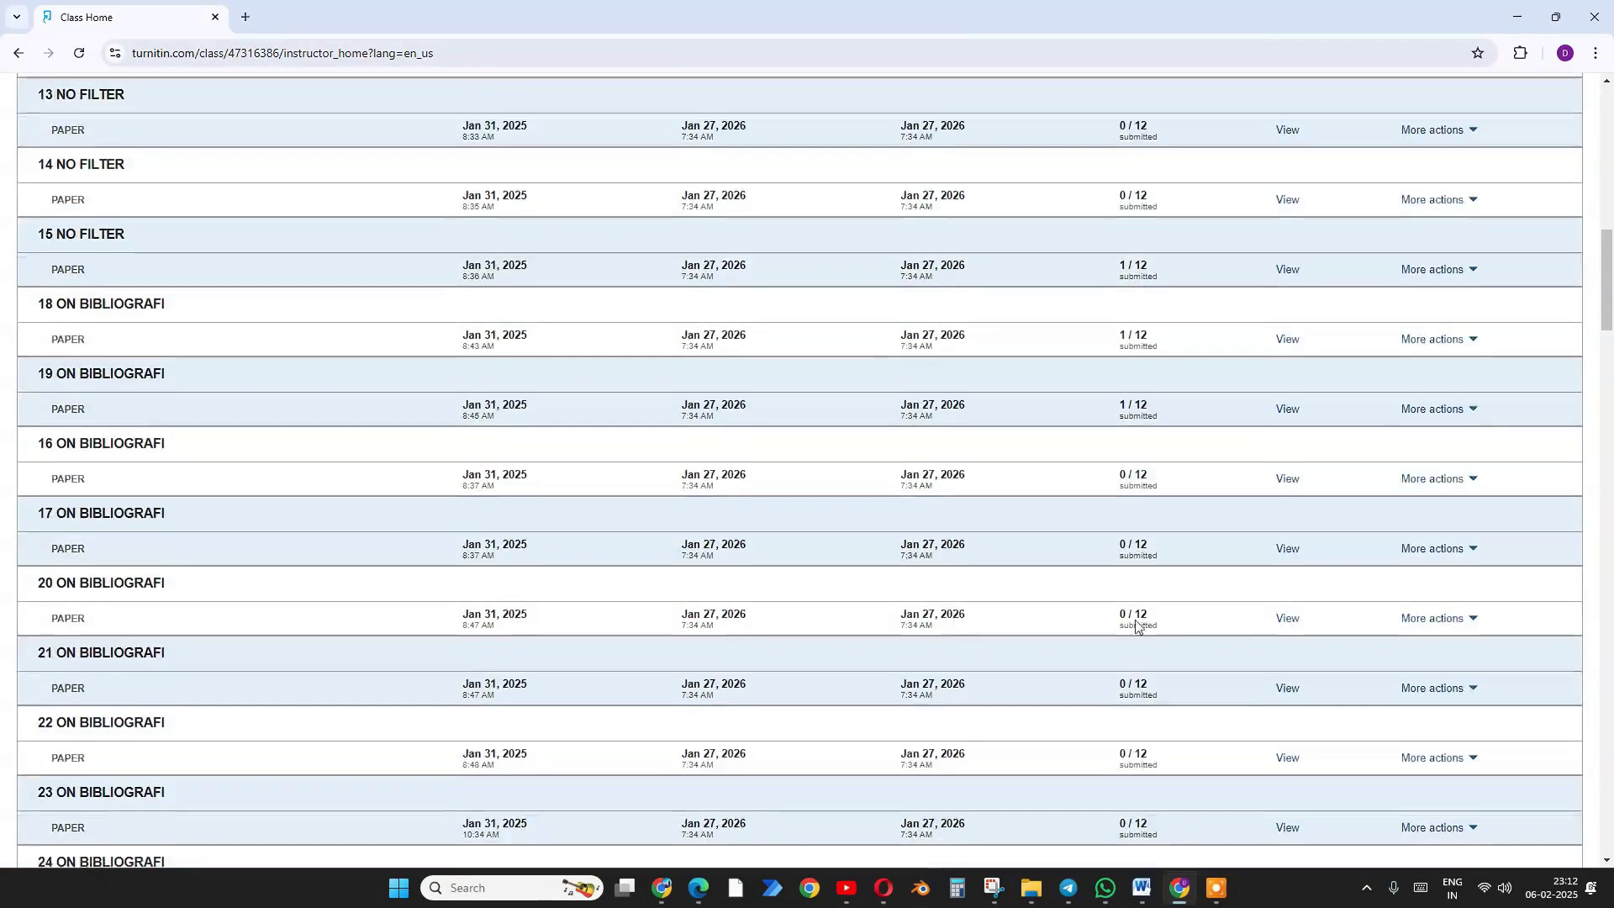
scroll(1278, 536, "up", 20)
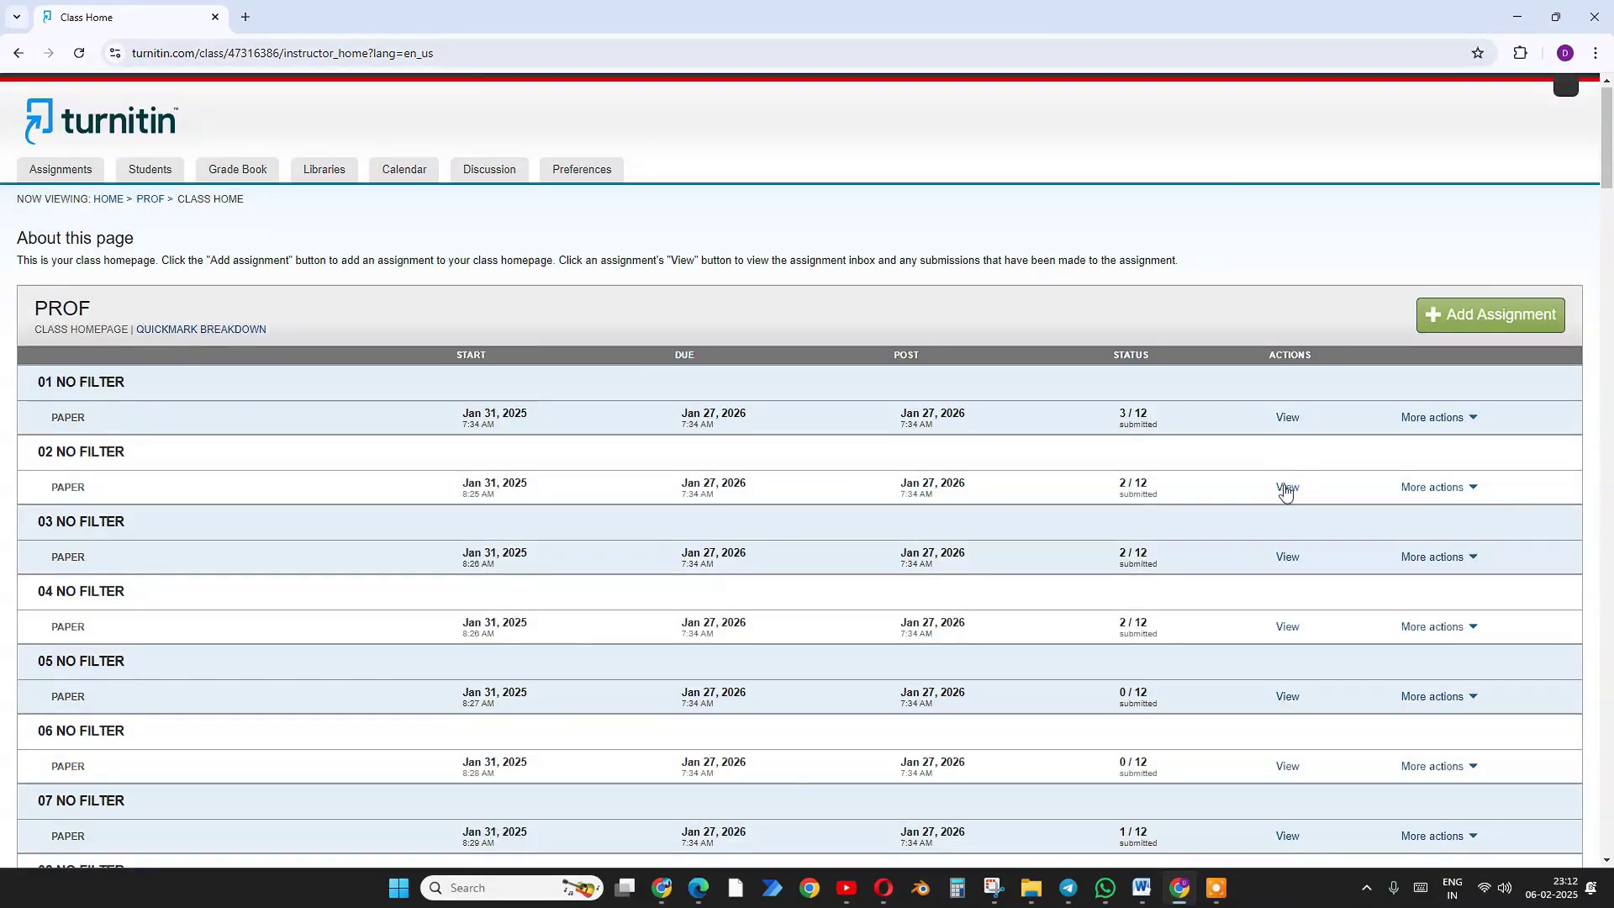
left_click(1287, 418)
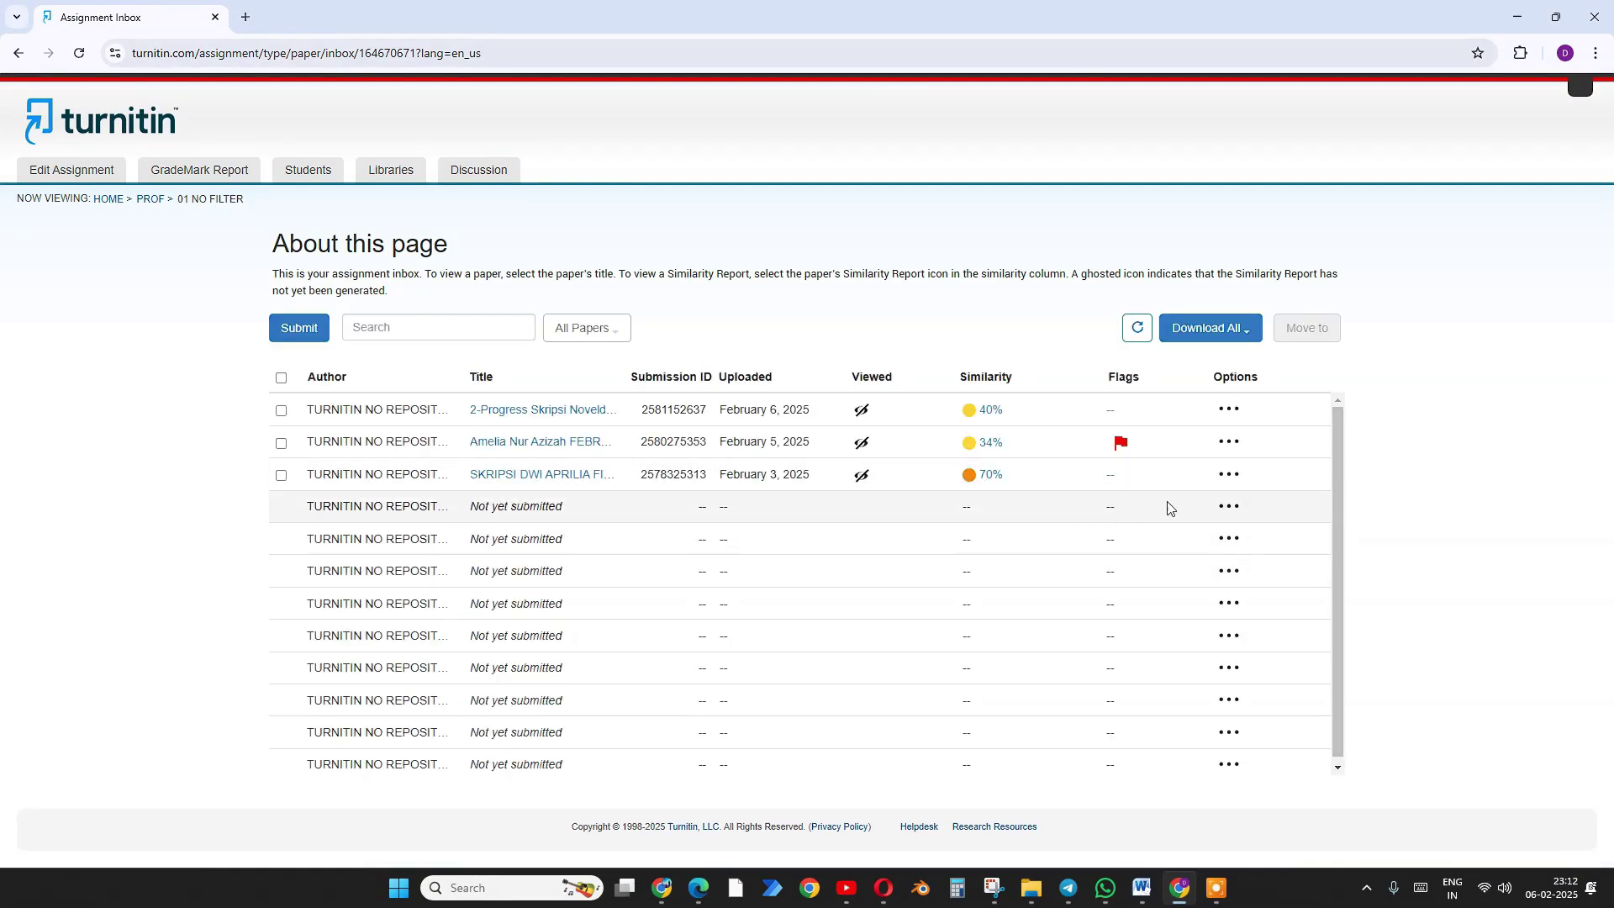
left_click(1230, 538)
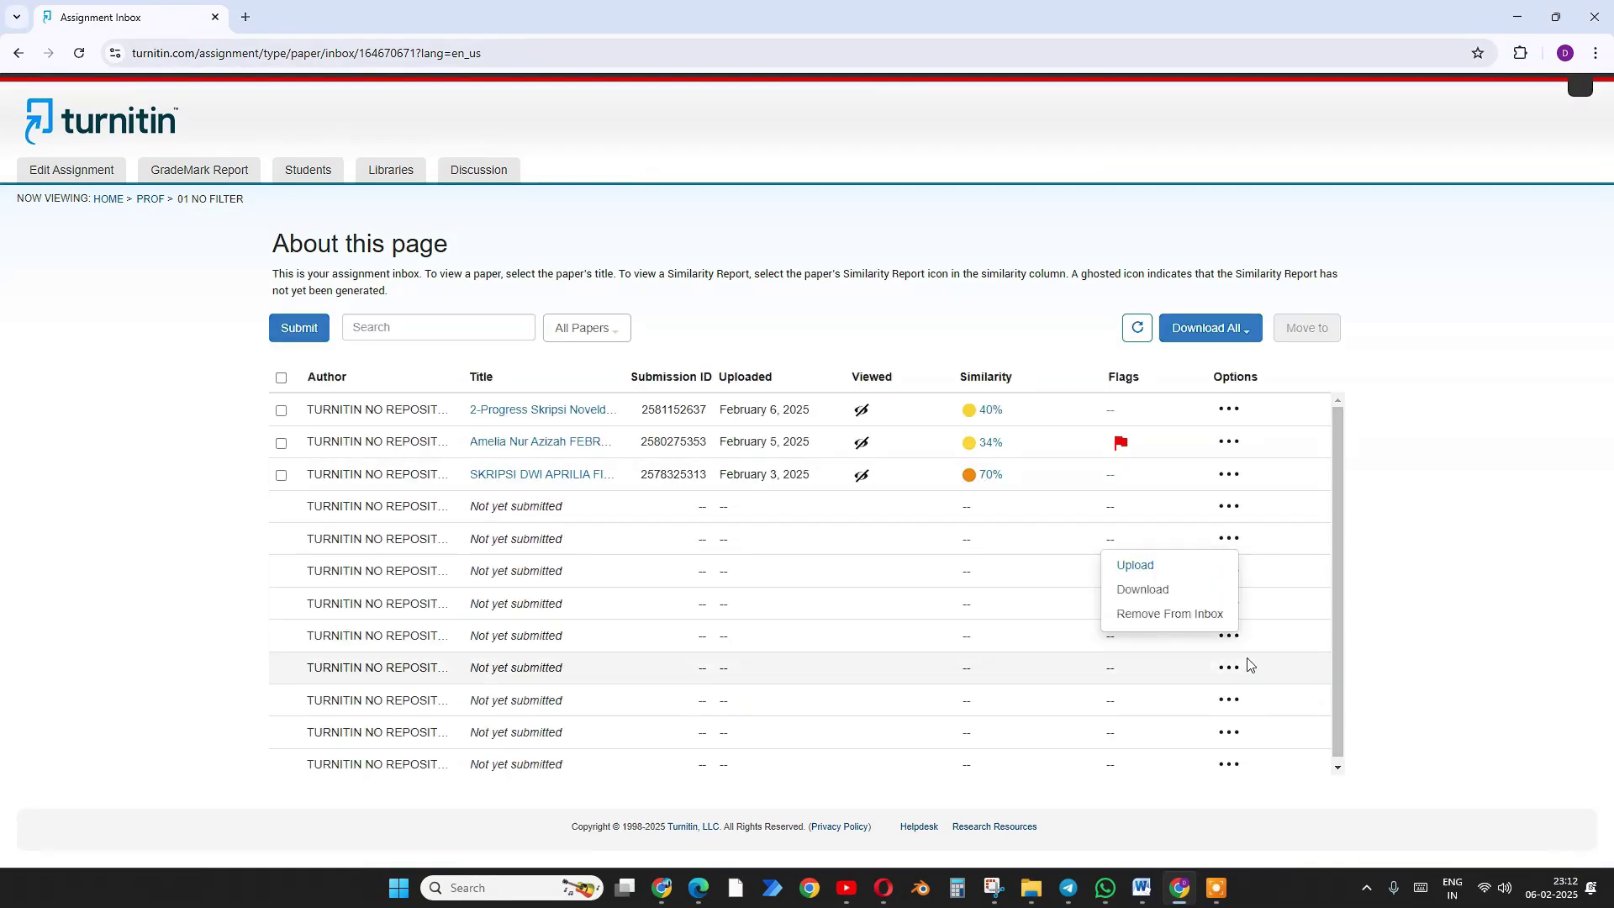
left_click(1170, 567)
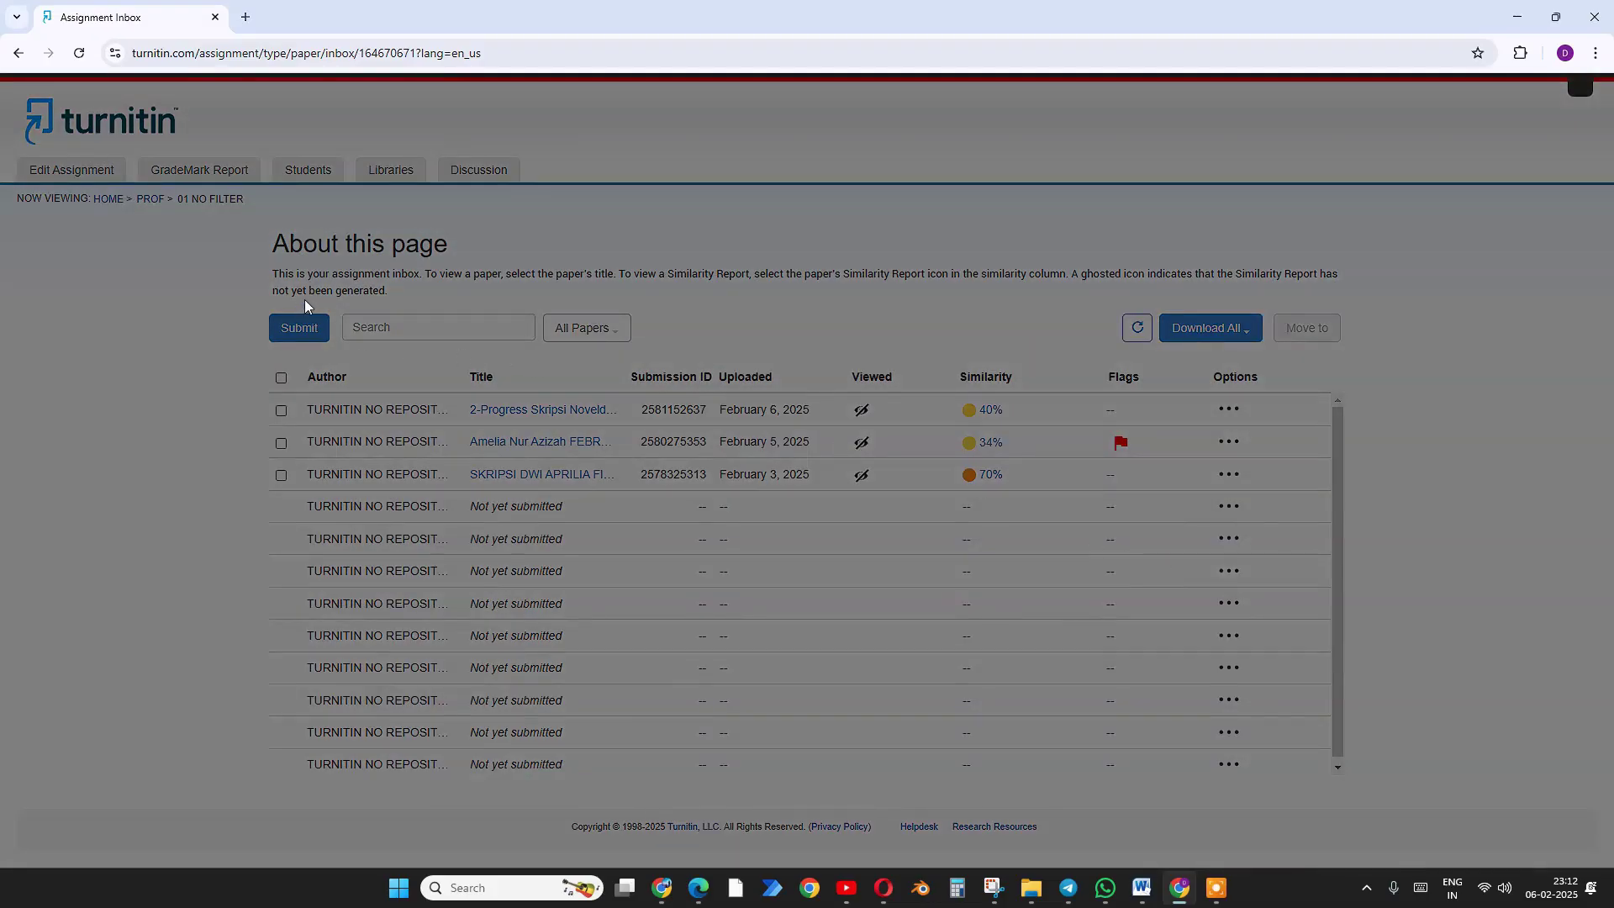
Upload SOP-W-testing-file.docx from Downloads, review the 2,506-word preview, and submit it
left_click(726, 554)
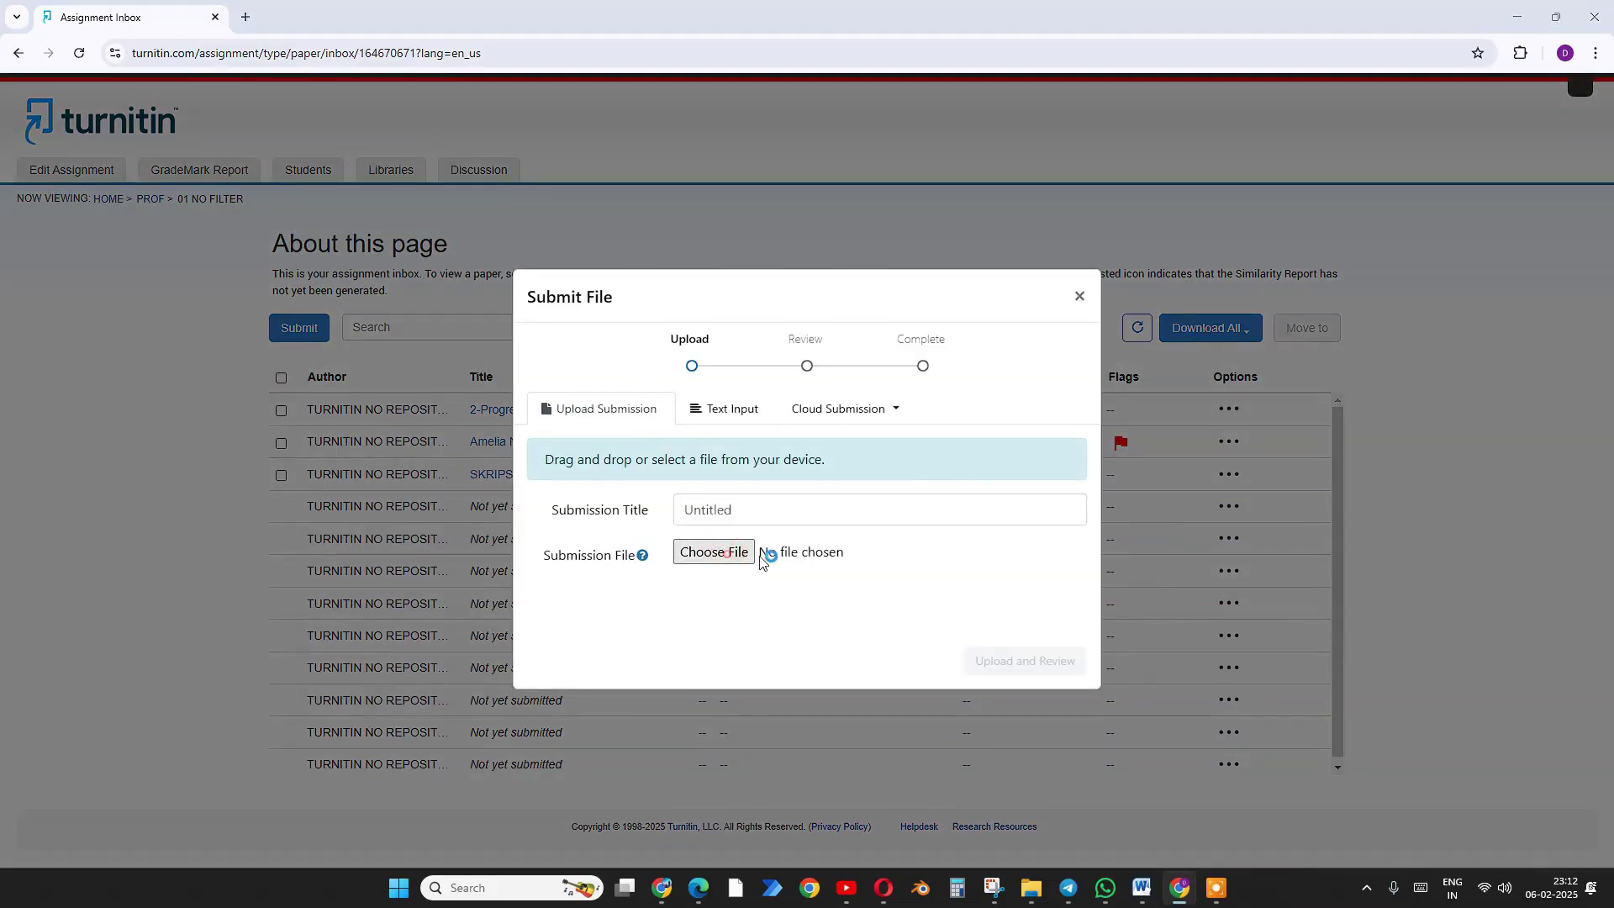
left_click(257, 202)
left_click(664, 473)
left_click(1043, 661)
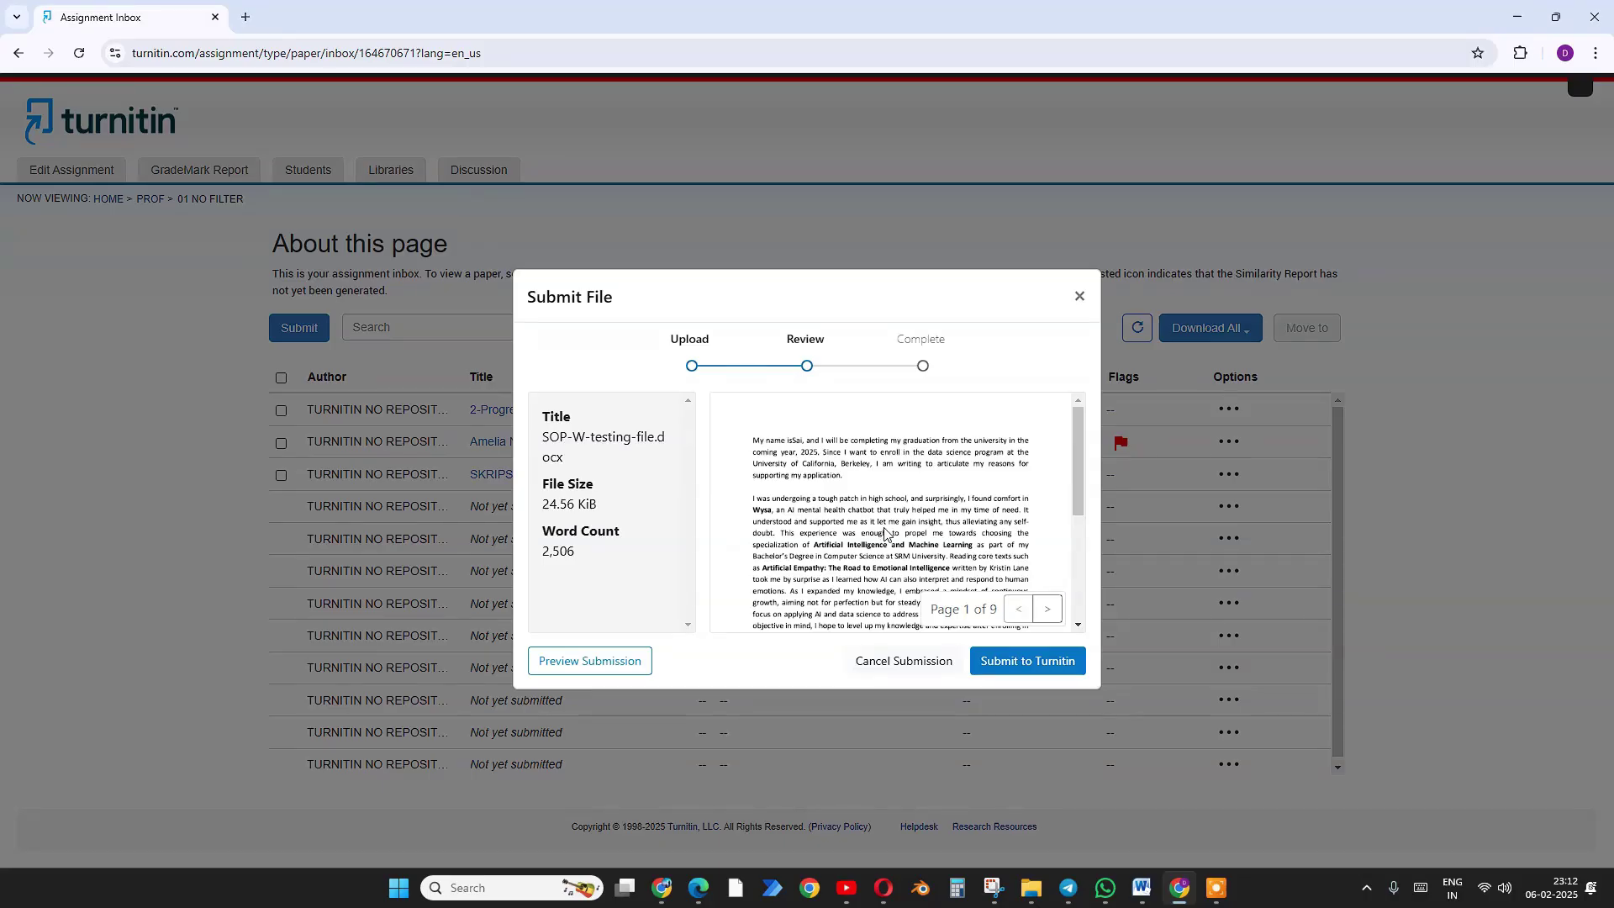
left_click(1028, 663)
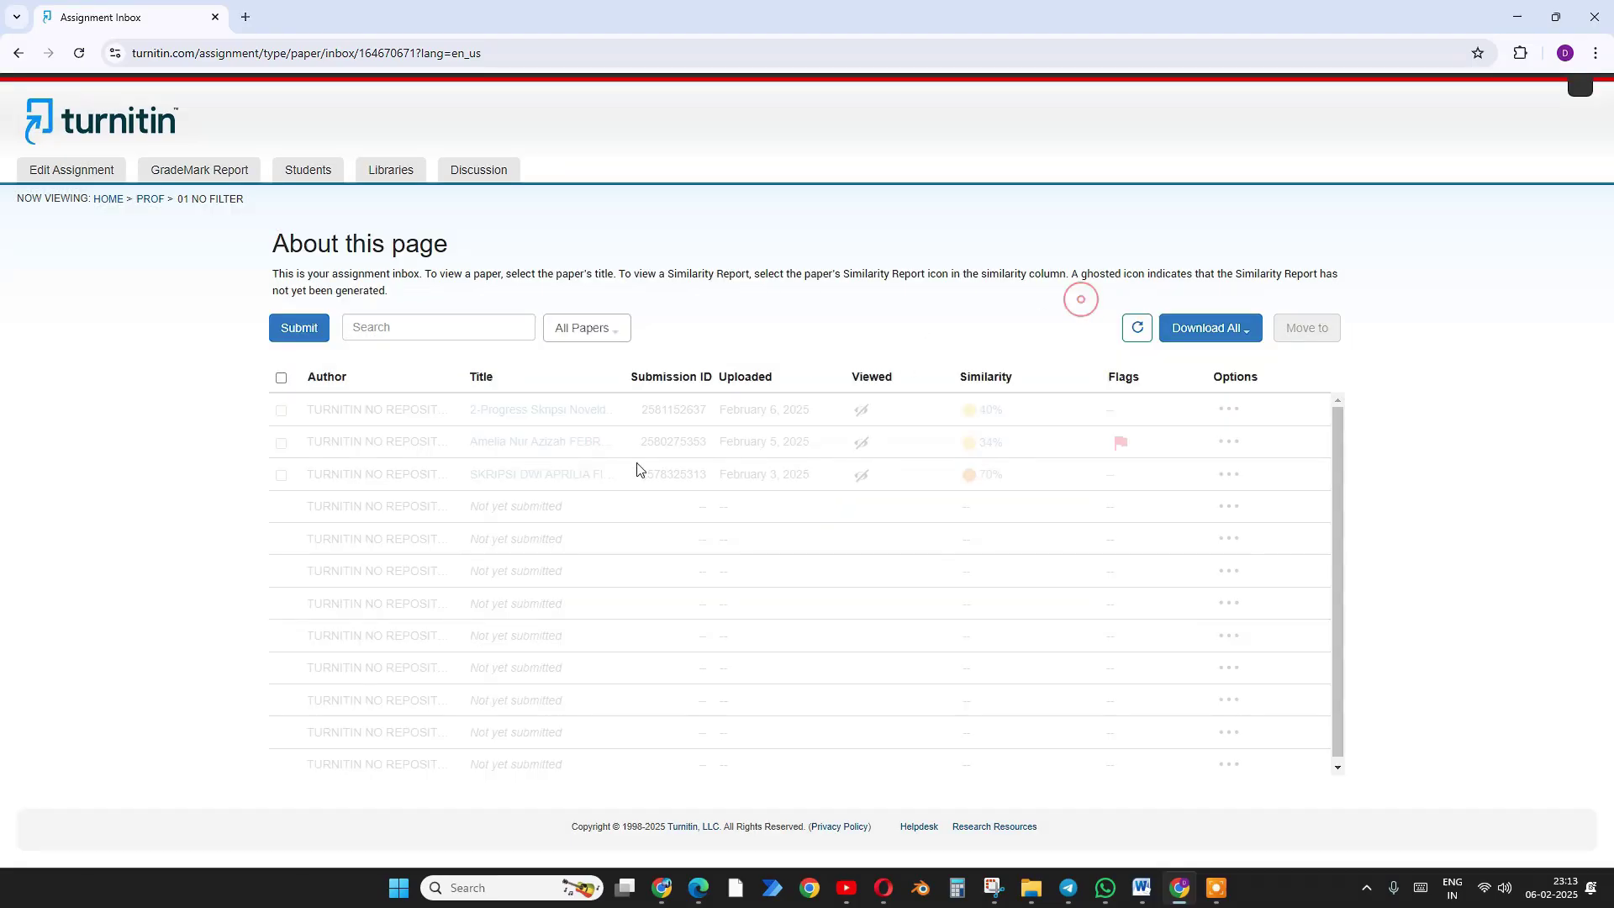
Close the Submission Complete dialog and reload the inbox to show the 37% score
left_click(1079, 297)
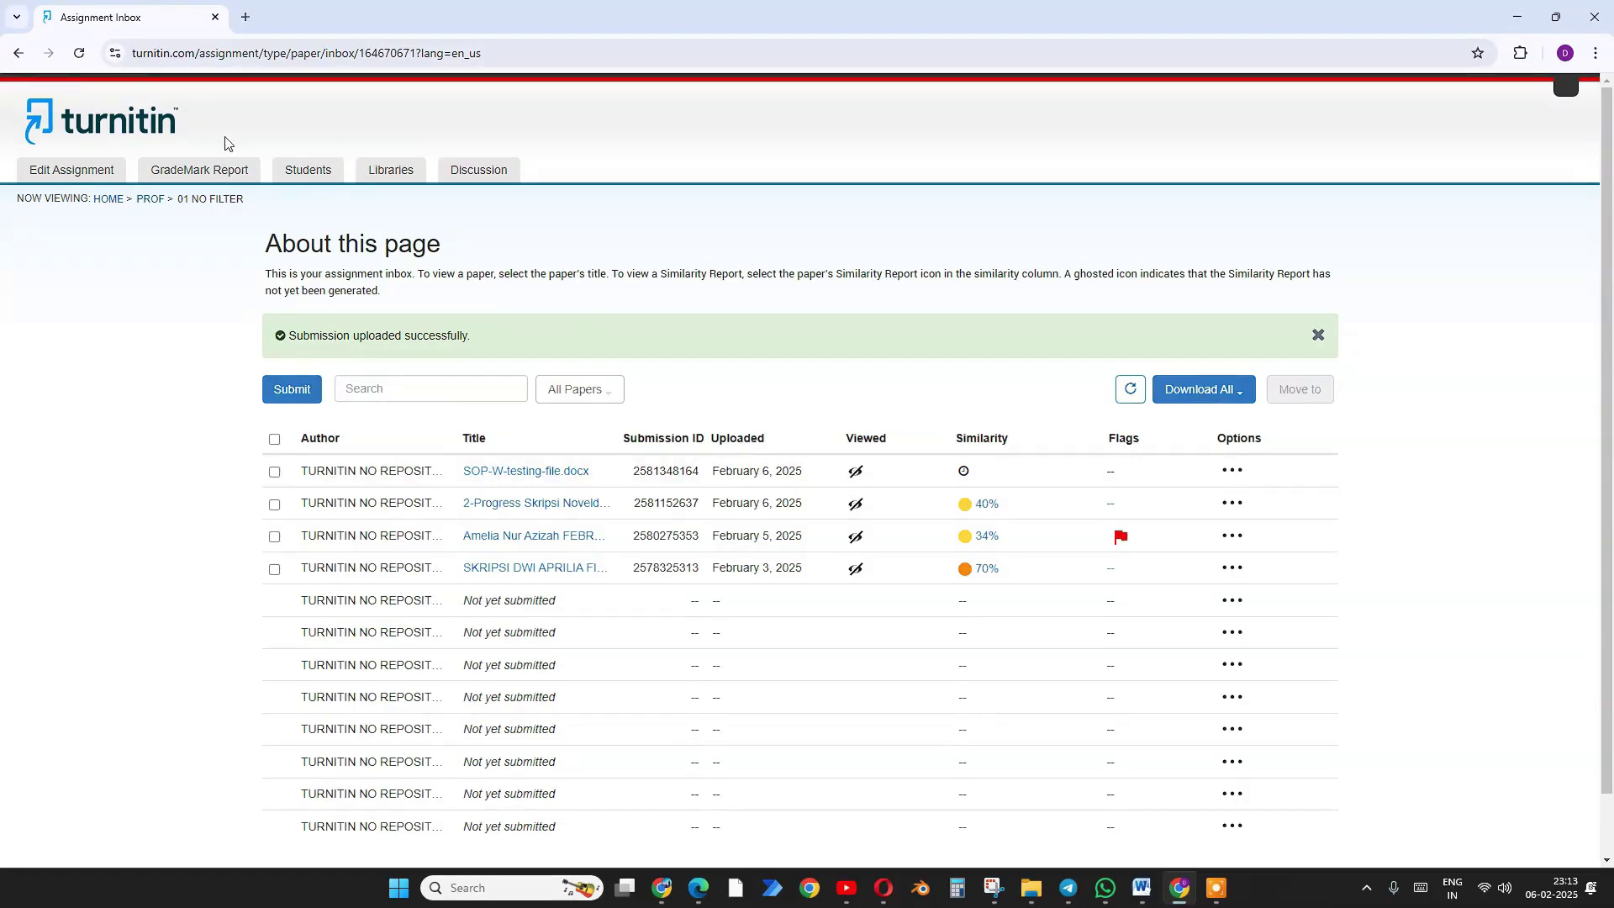
left_click(79, 53)
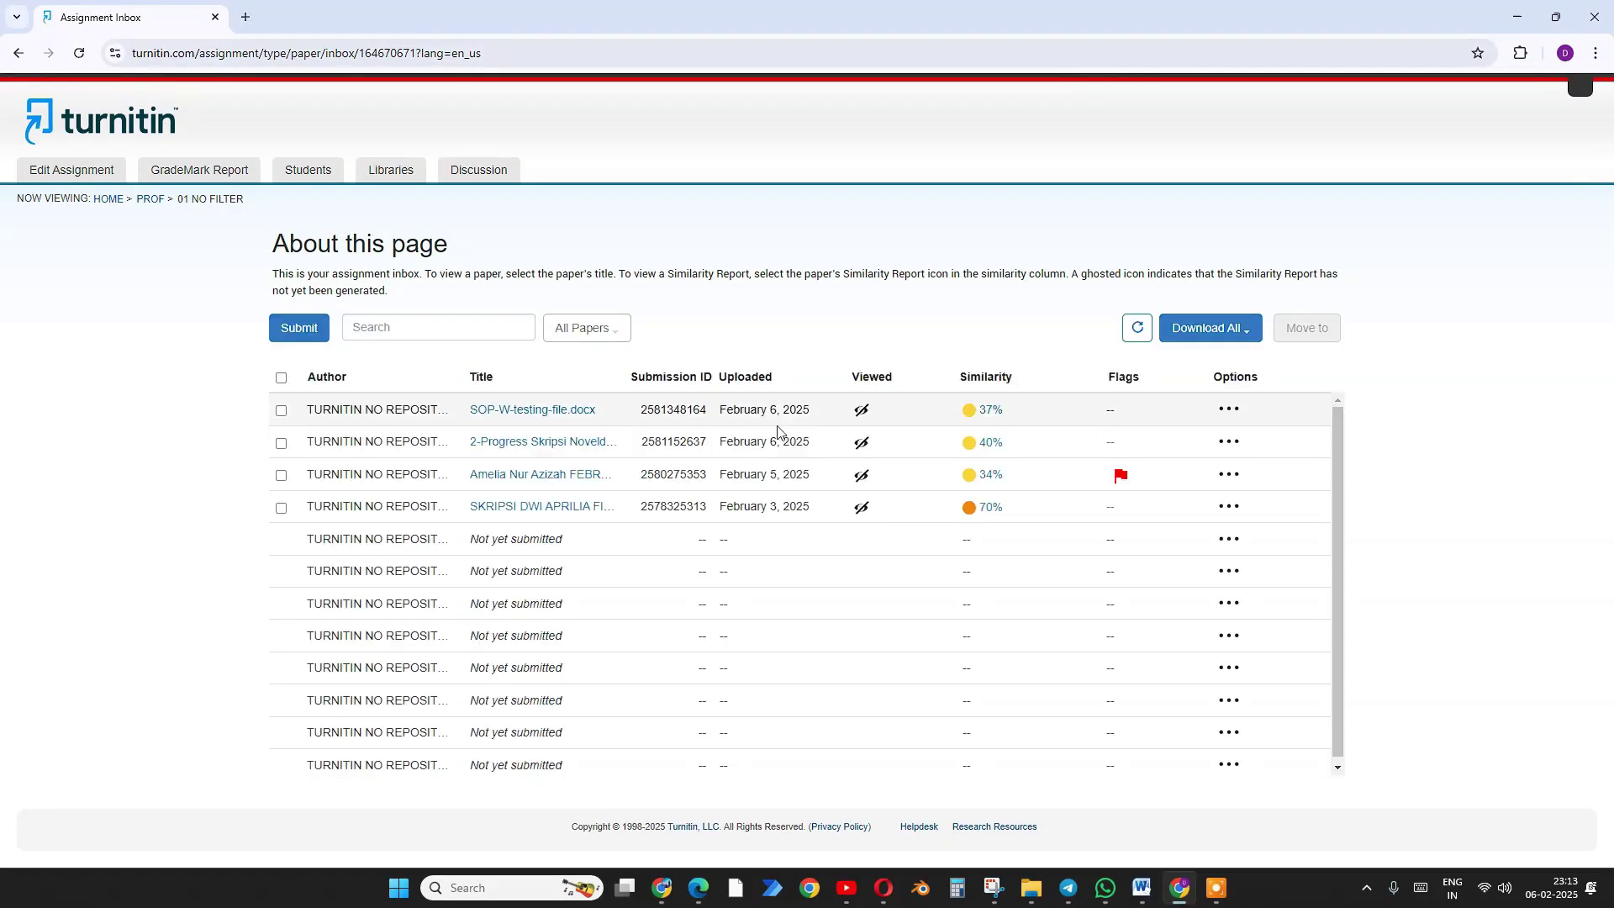
Open the SOP-W-testing-file.docx report at 37% overall similarity and scroll the document
left_click(533, 411)
left_click_drag(728, 25, 975, 98)
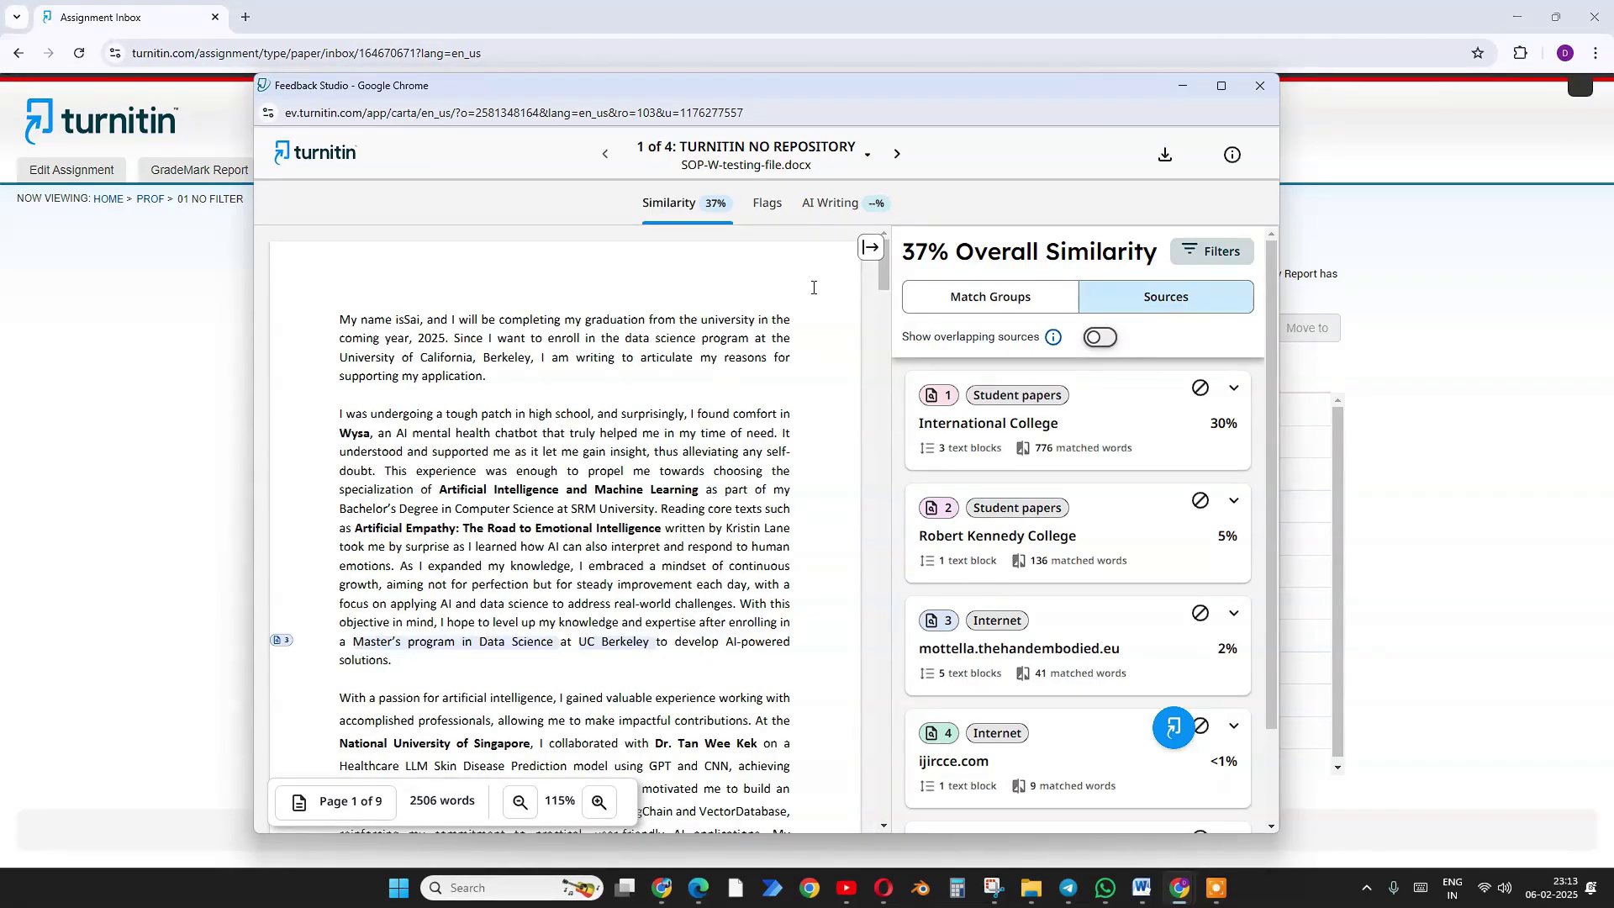
scroll(617, 413, "down", 20)
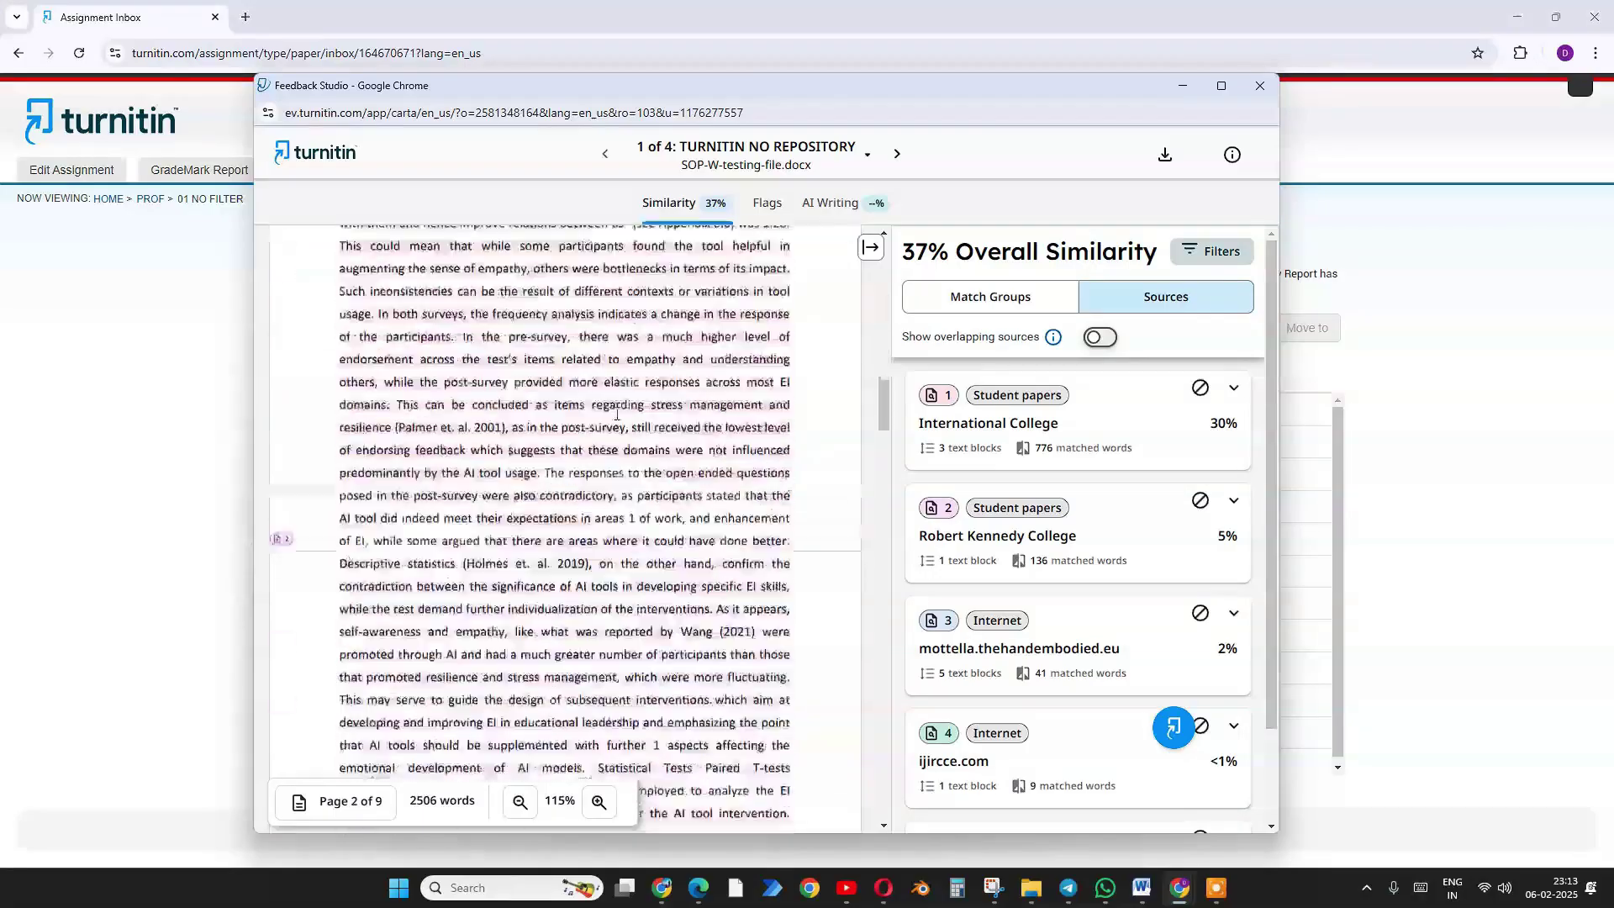
scroll(617, 413, "down", 20)
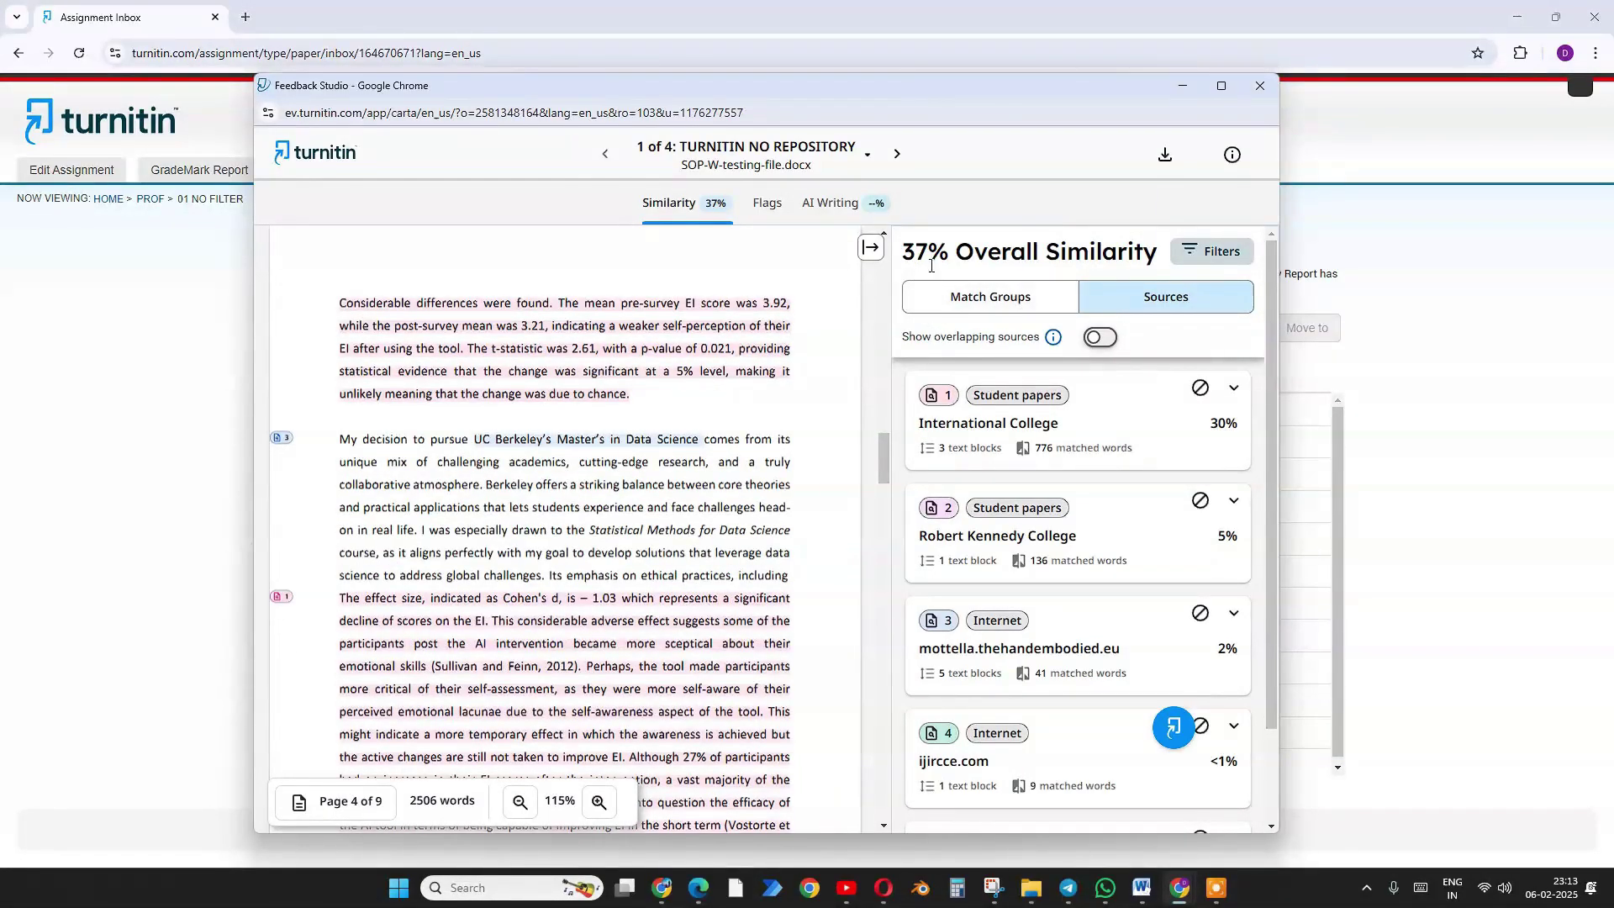
scroll(689, 518, "up", 20)
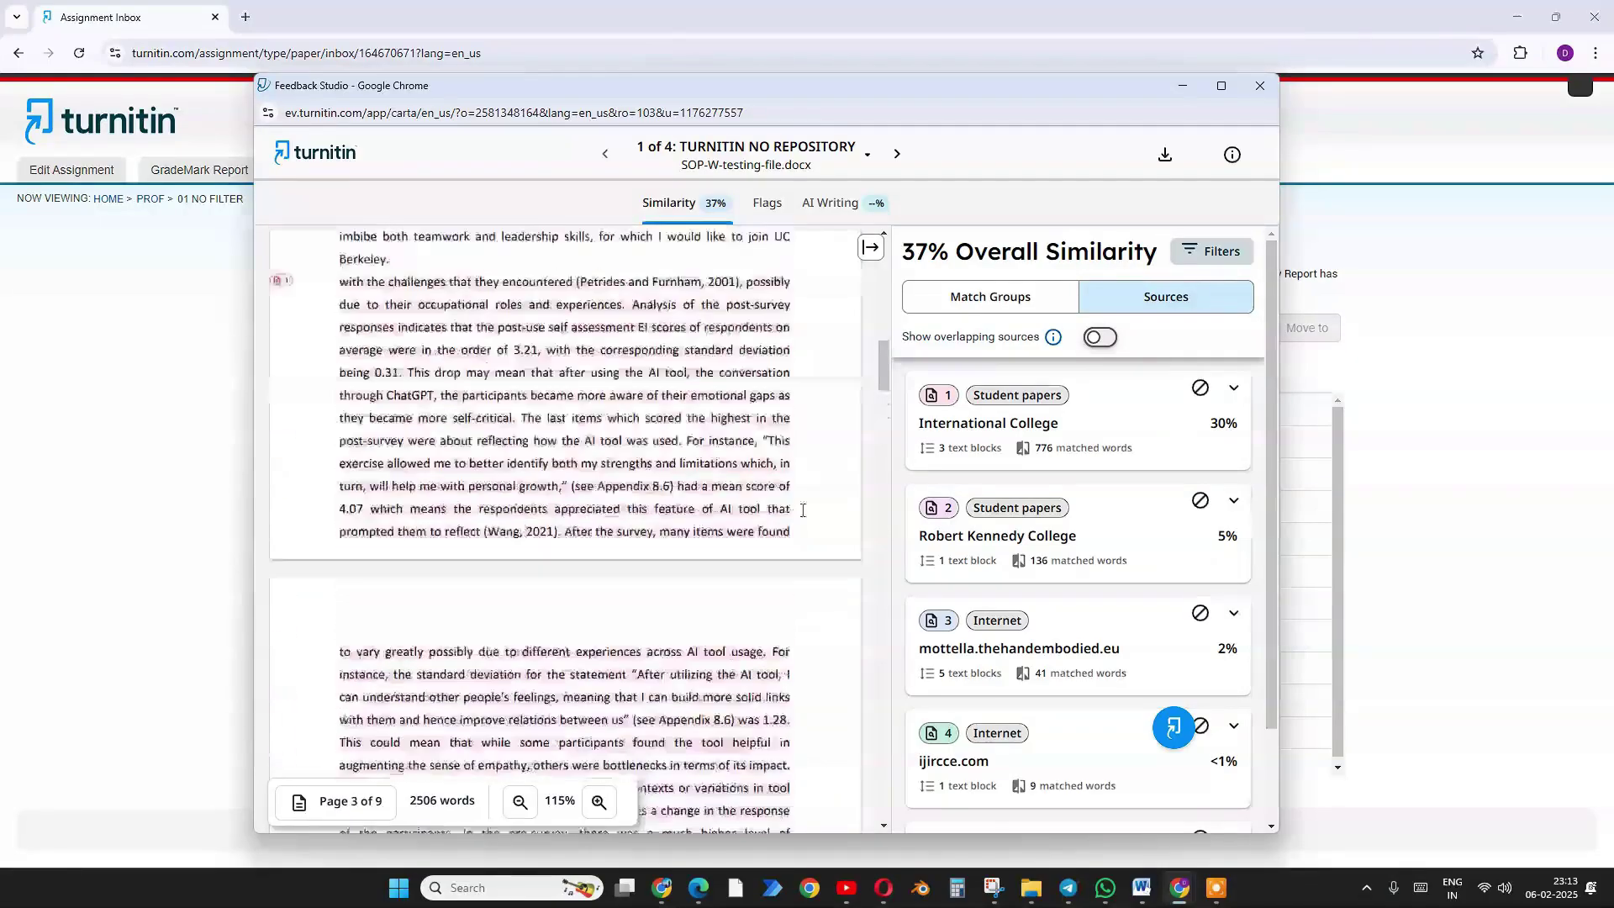
Expand the top source, International College at 30%, and bring up the download options
left_click(973, 437)
scroll(612, 459, "down", 5)
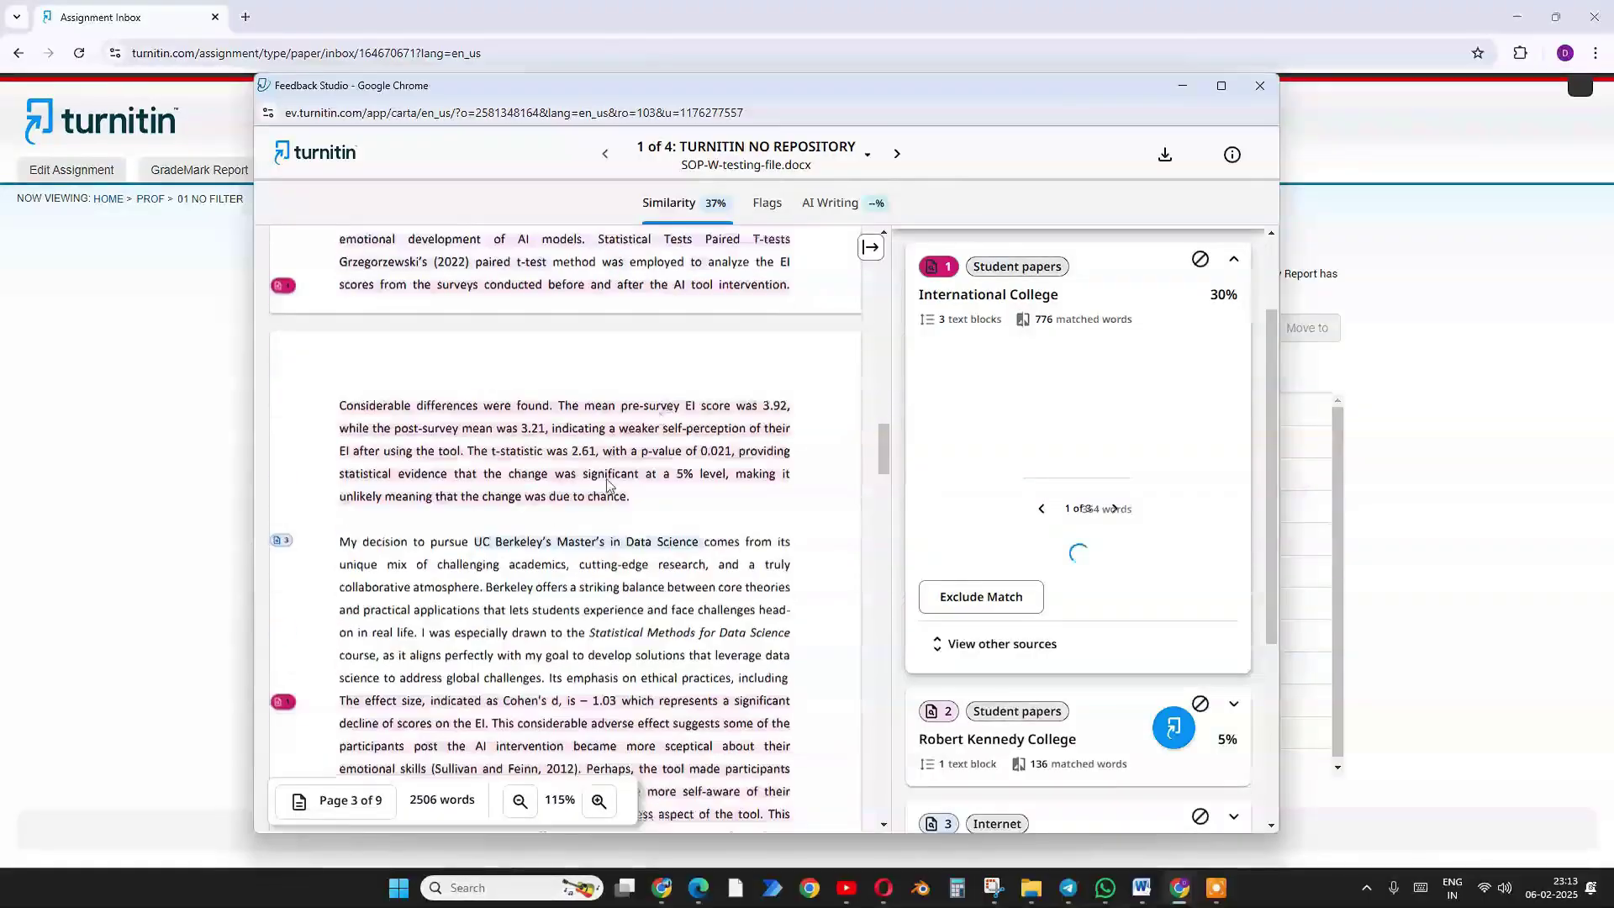
scroll(612, 460, "down", 20)
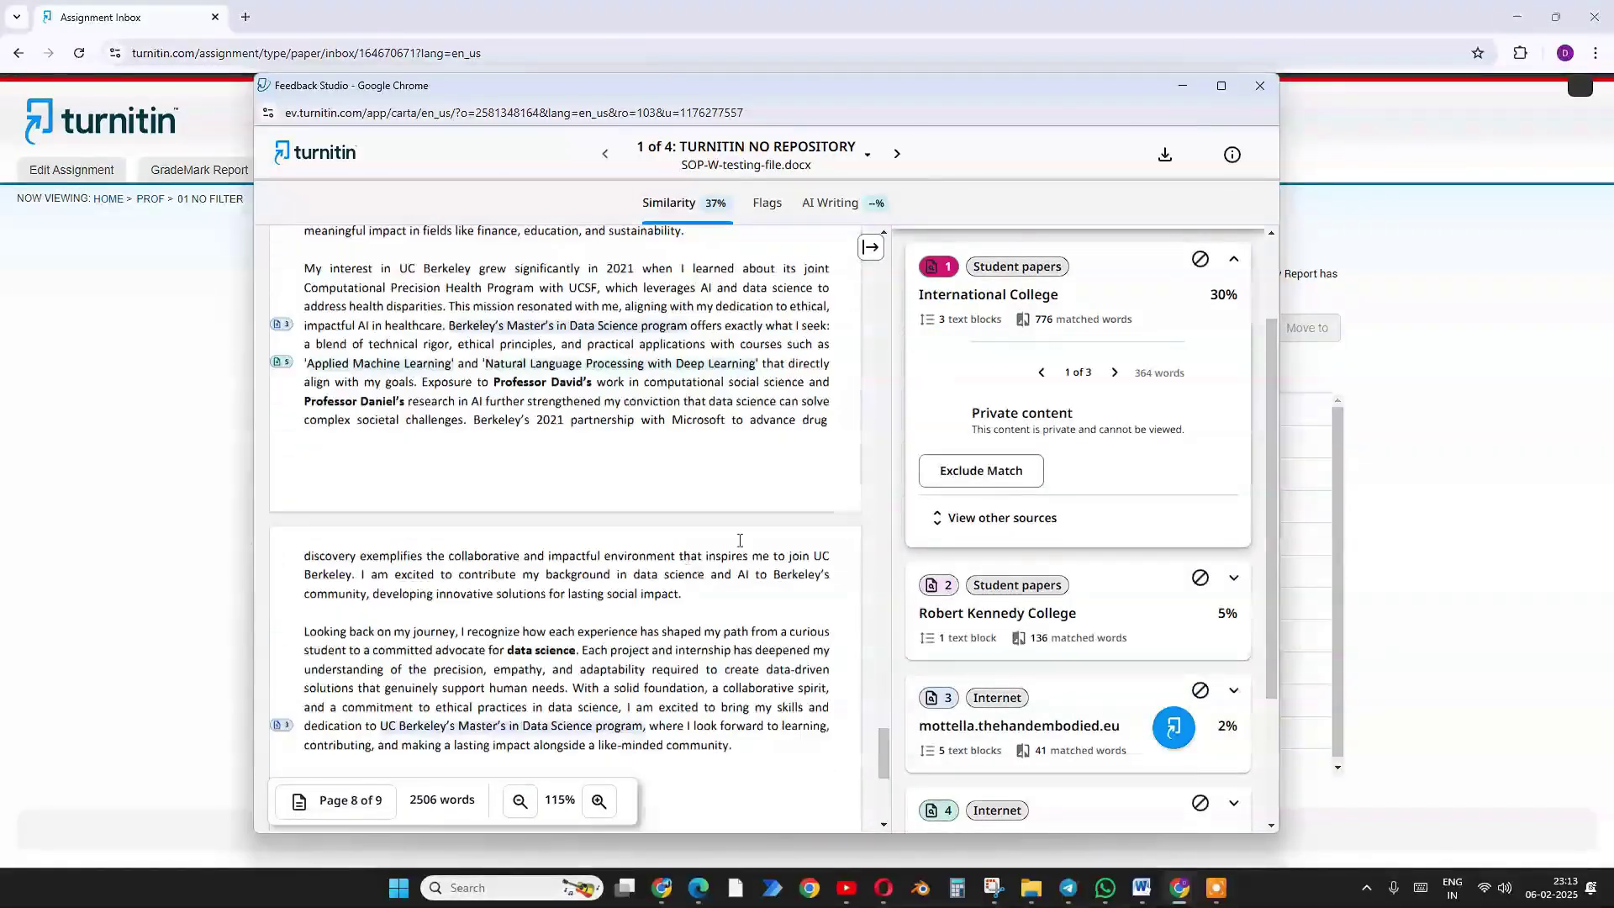
left_click(1164, 154)
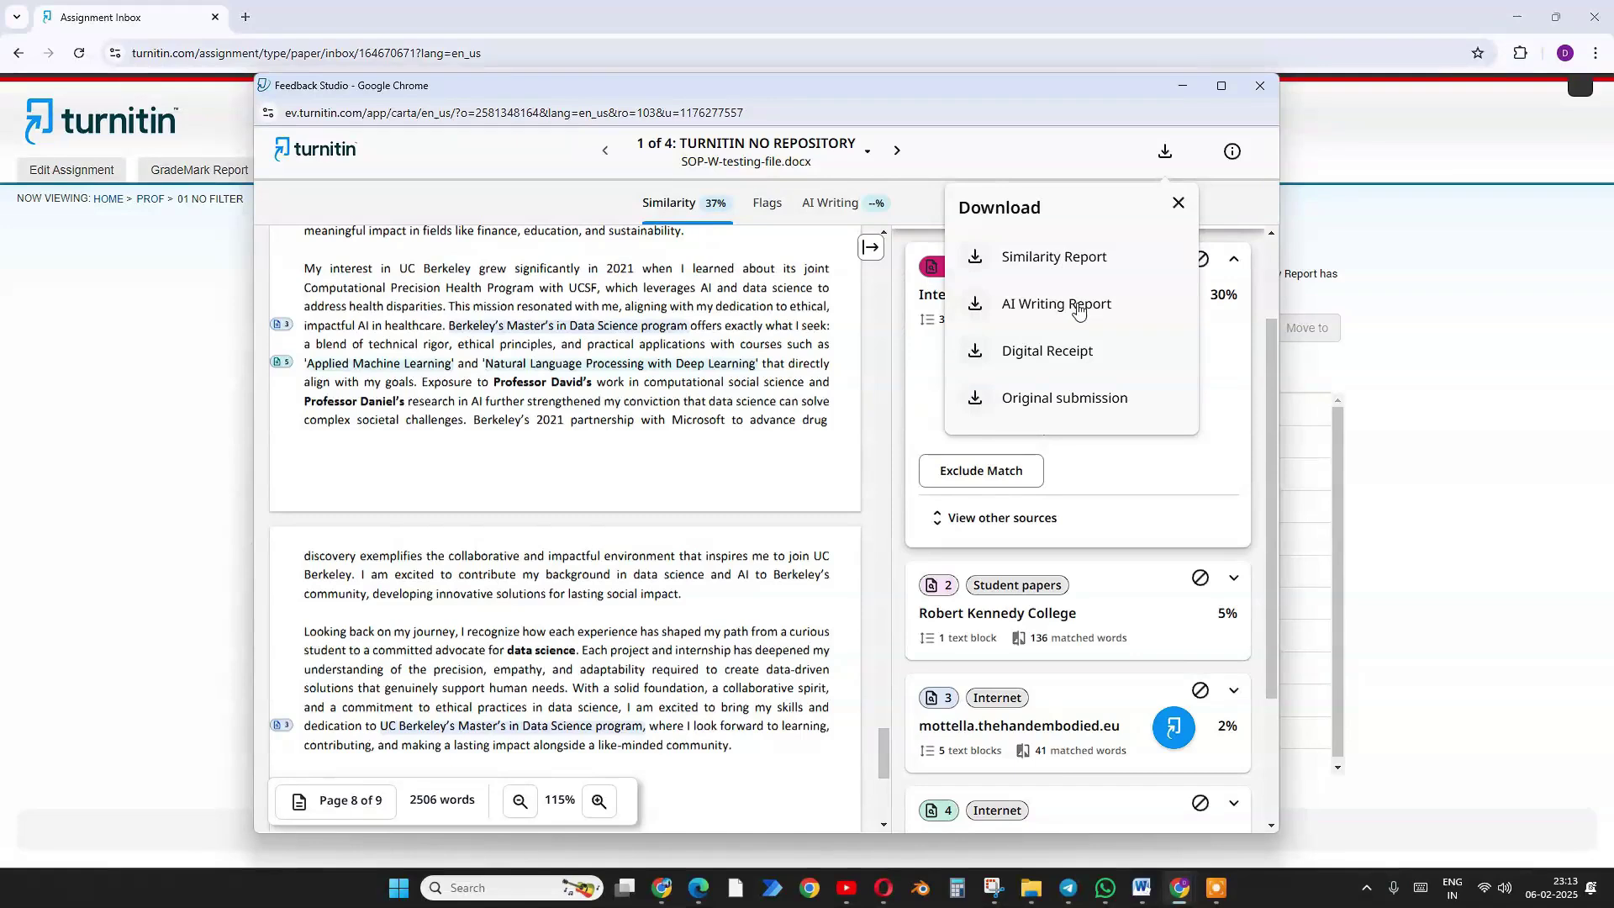
Download the Similarity Report as SOP-W-testing-file.pdf (698 KB) and open it
left_click(1036, 258)
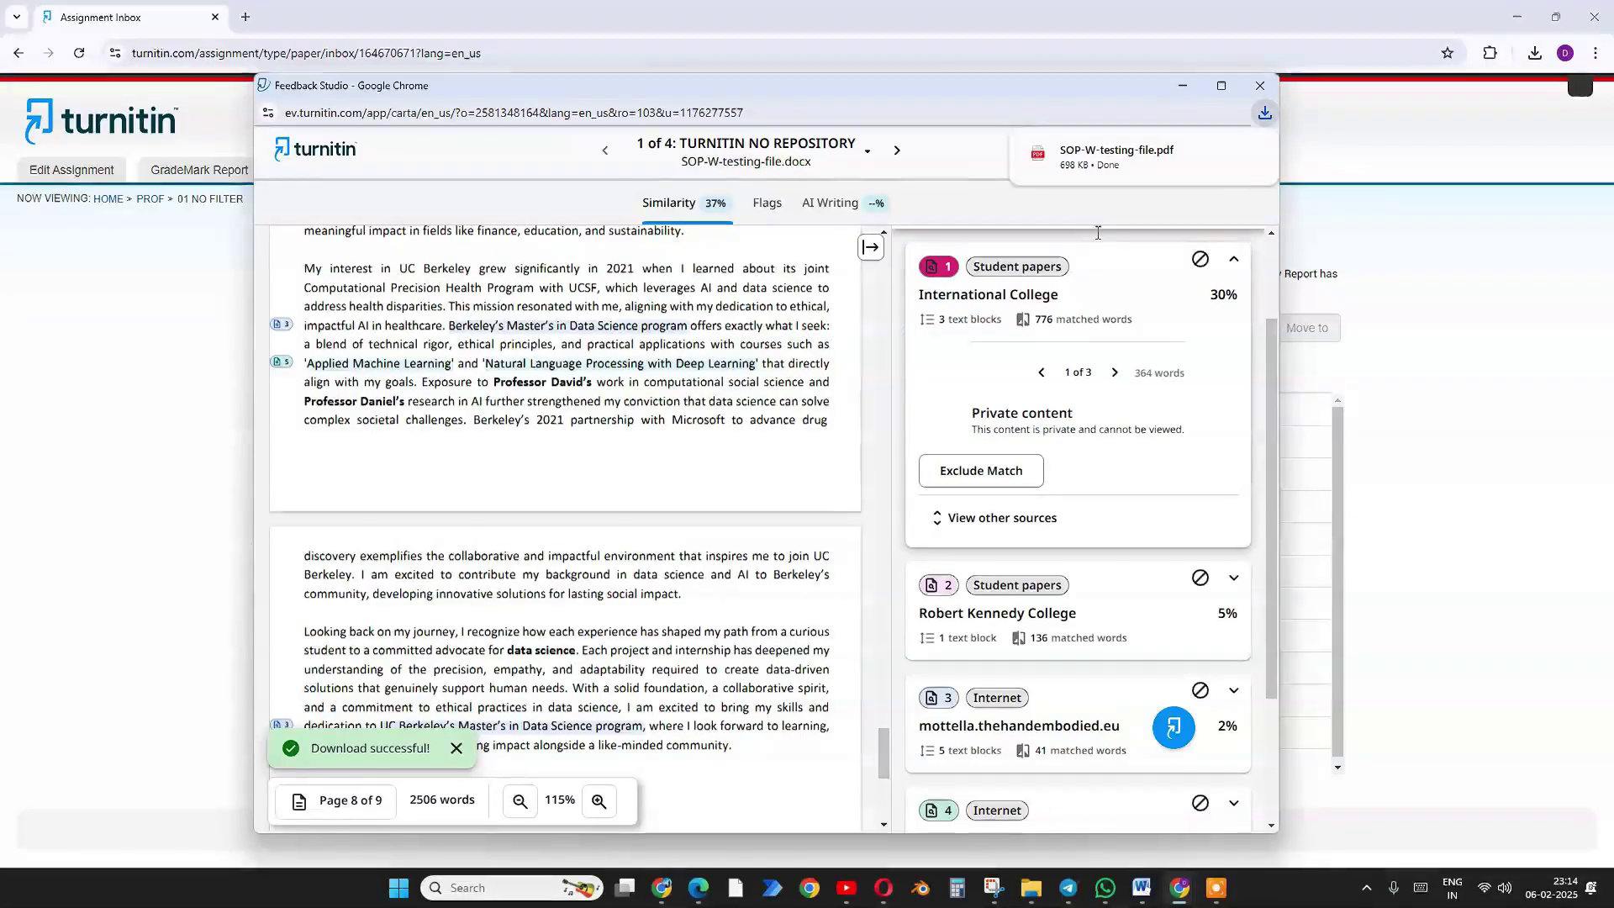
left_click(1128, 157)
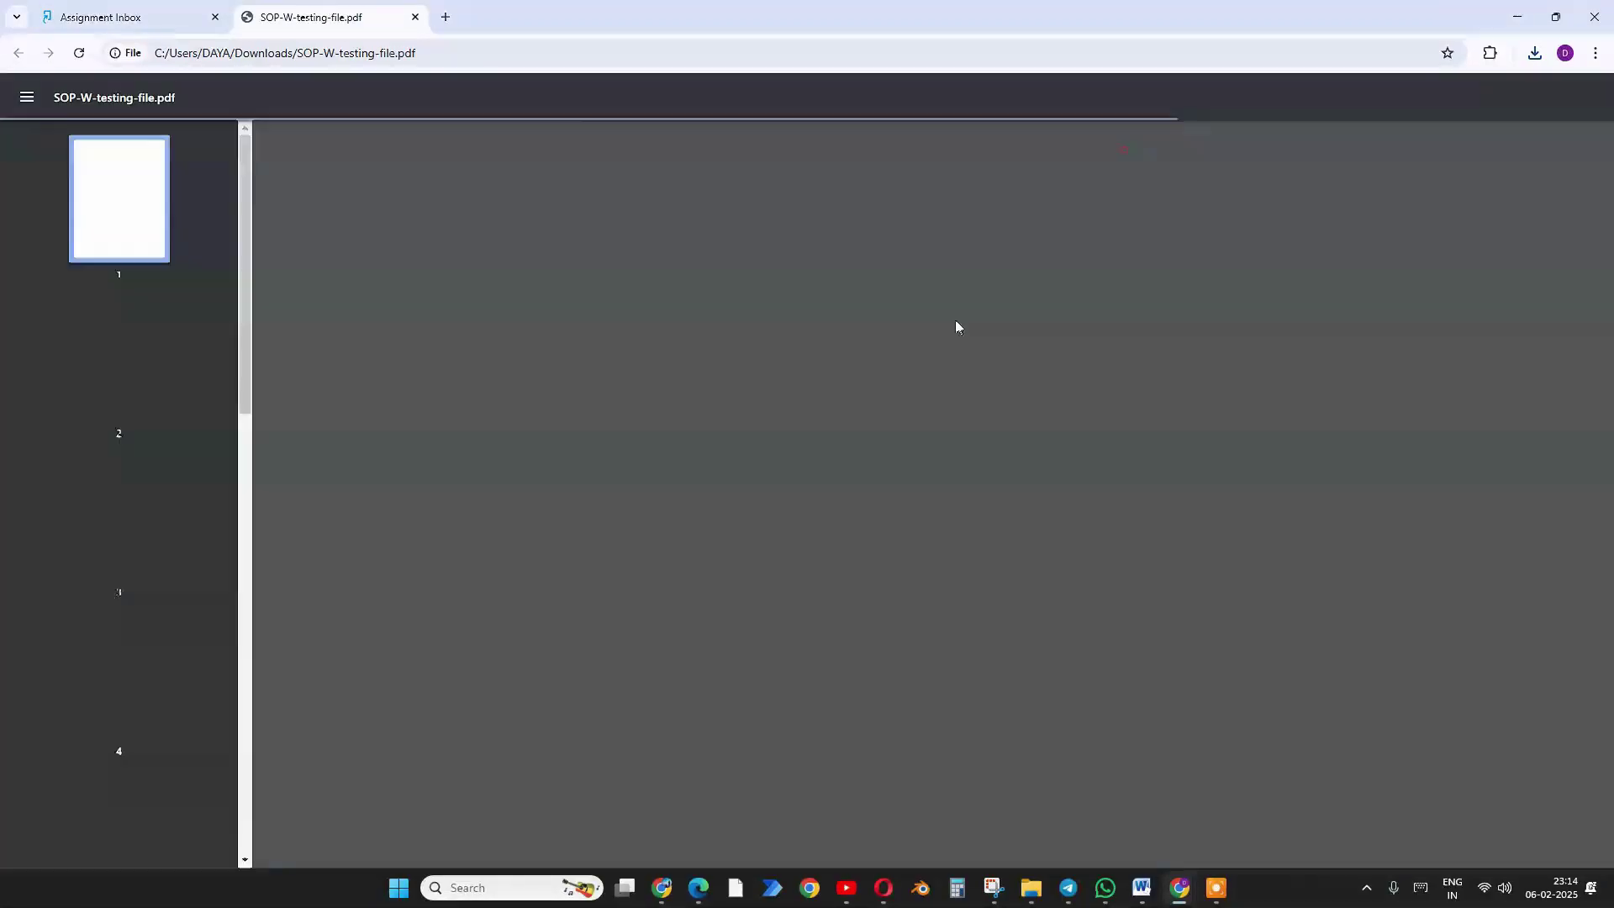
Check the PDF's cover submission ID and 37% summary, then return to the Assignment Inbox
scroll(781, 556, "down", 6)
scroll(752, 538, "up", 2)
scroll(746, 538, "down", 3)
scroll(745, 533, "up", 1)
scroll(728, 534, "up", 2)
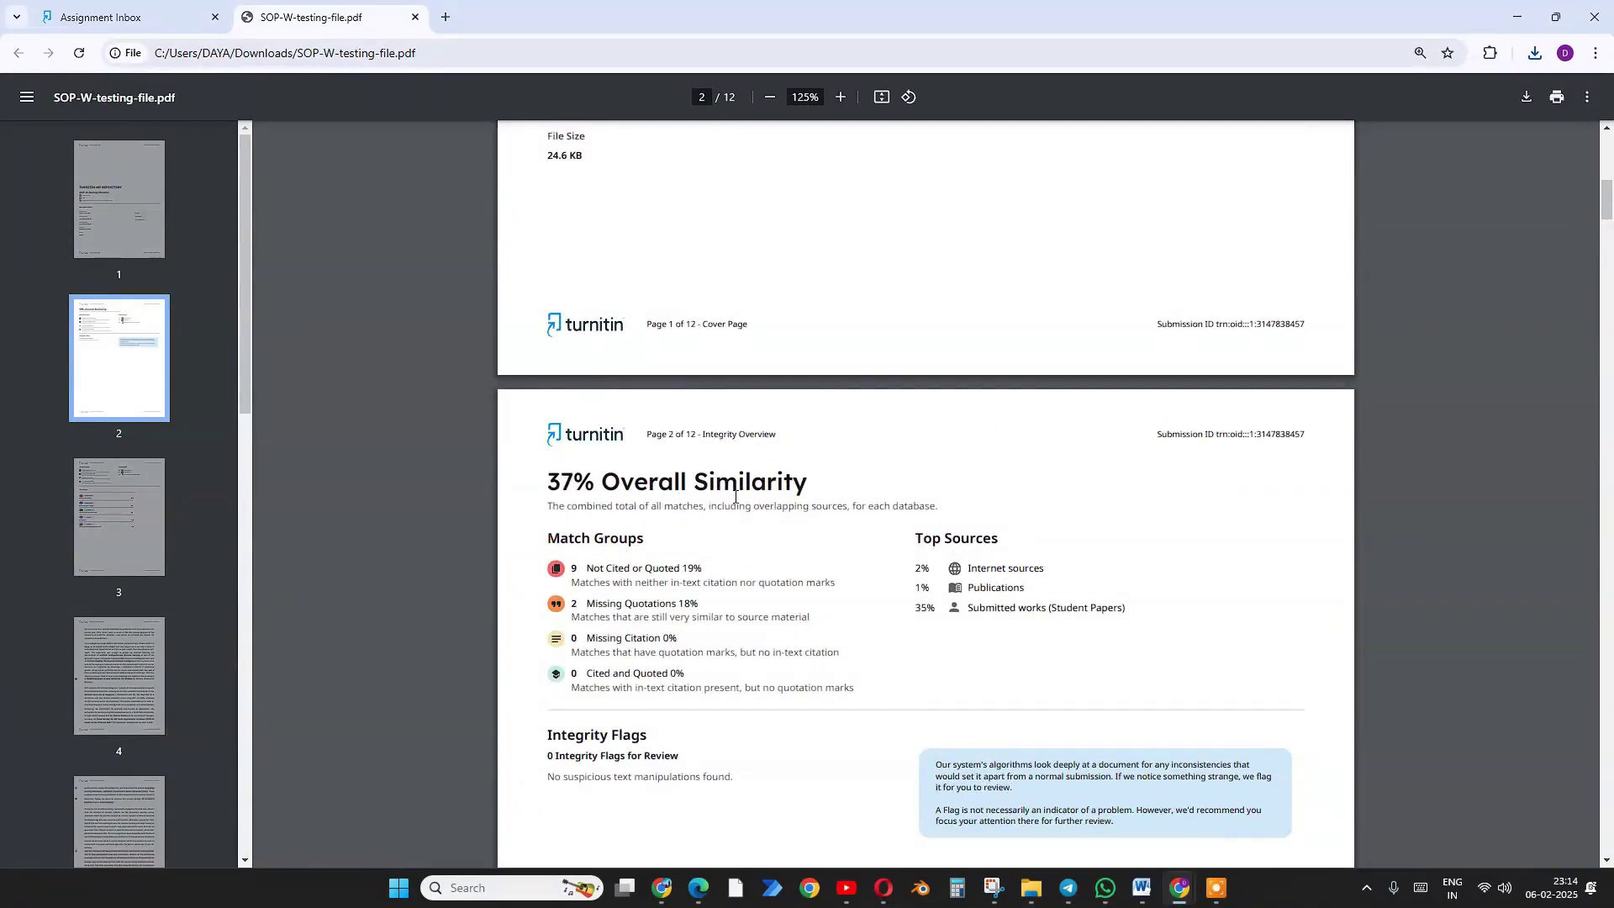
scroll(735, 496, "up", 5)
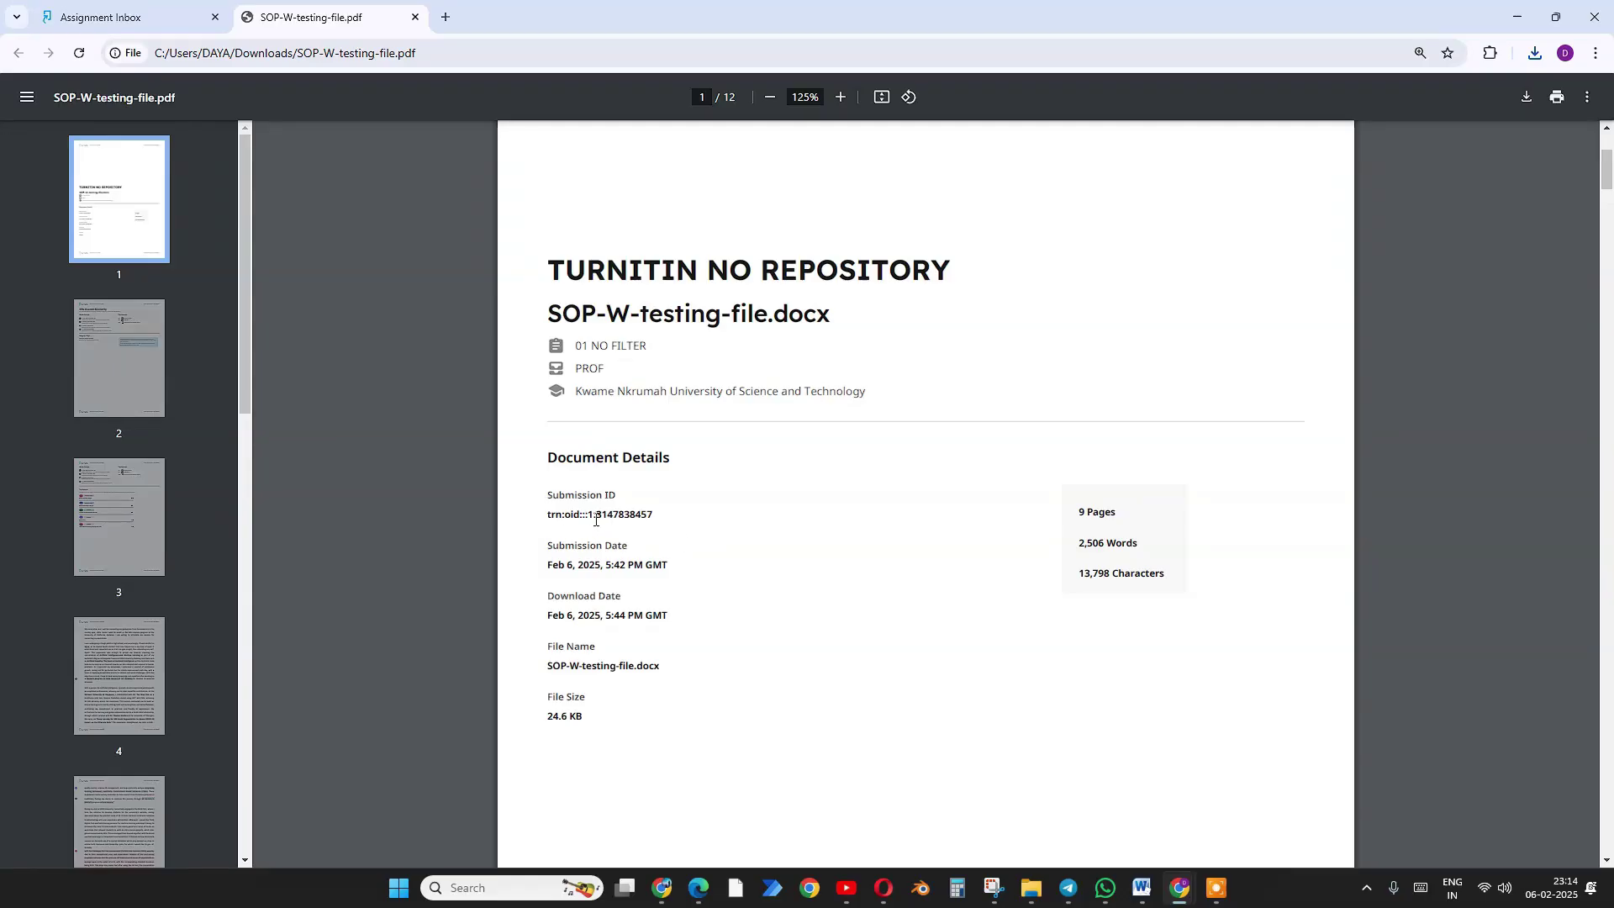
left_click_drag(591, 513, 666, 515)
left_click(609, 496)
scroll(654, 517, "down", 5)
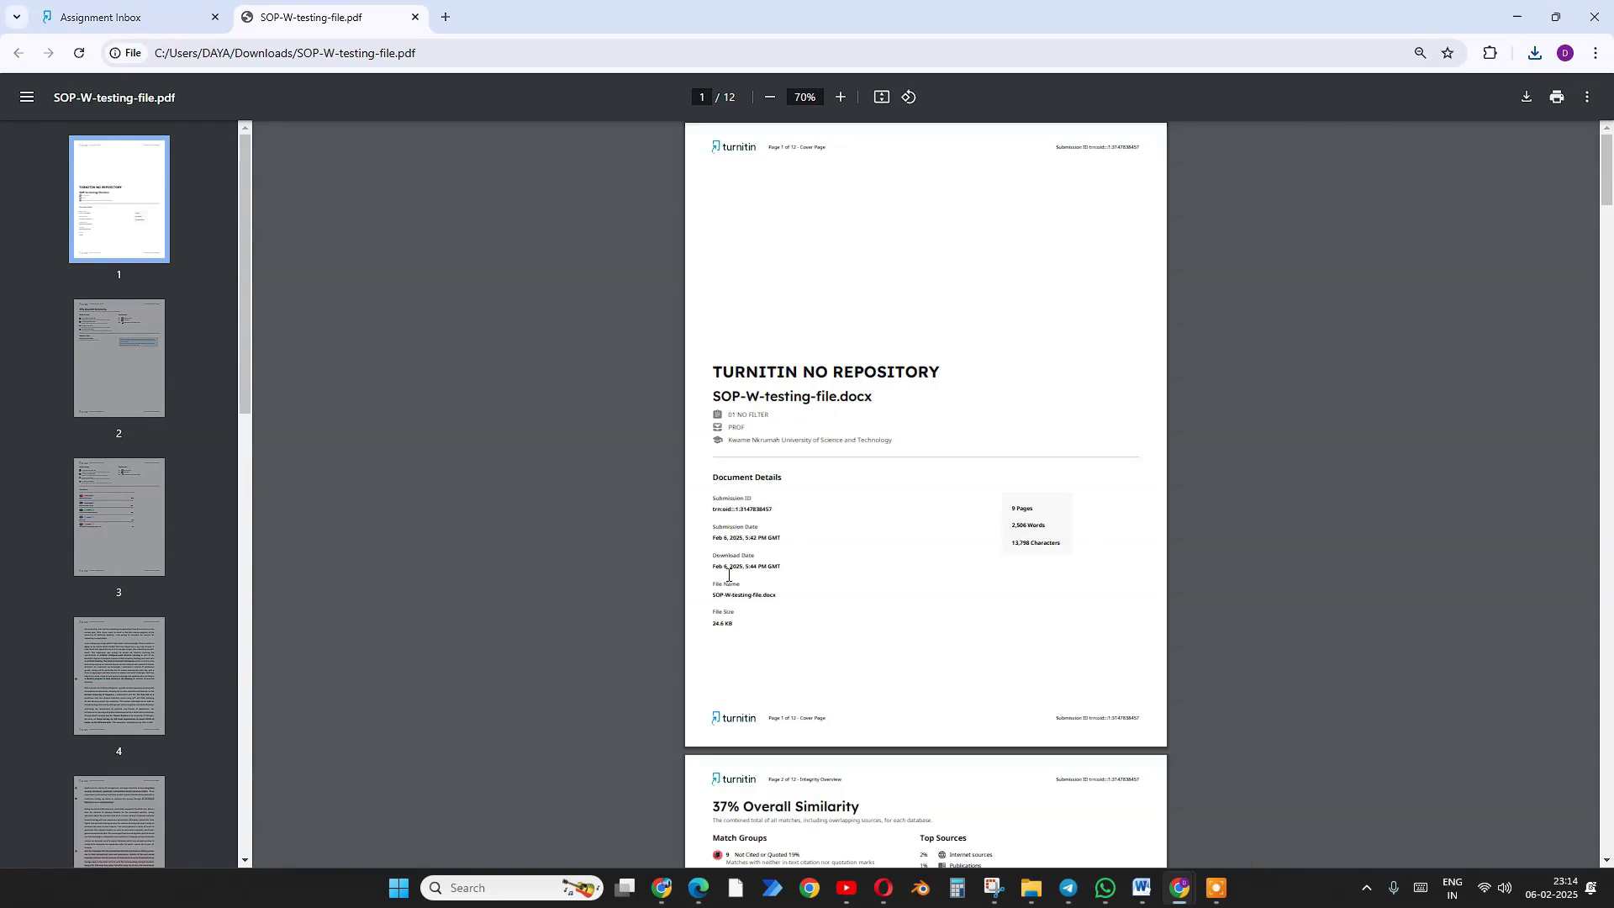
scroll(765, 555, "up", 2)
scroll(767, 556, "down", 4)
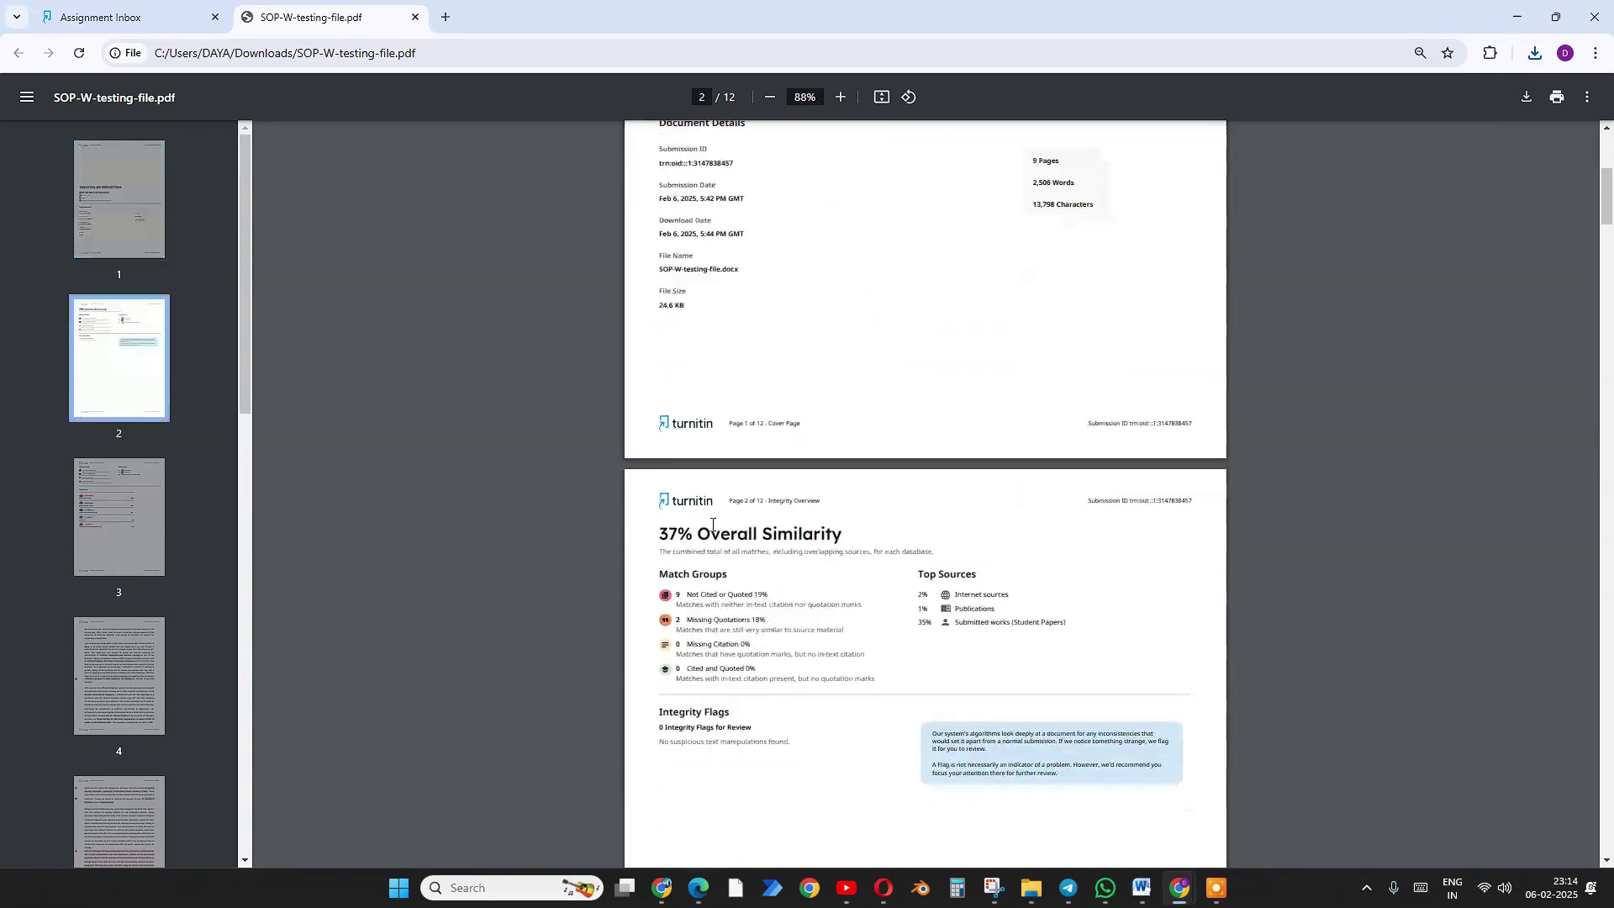
left_click(162, 20)
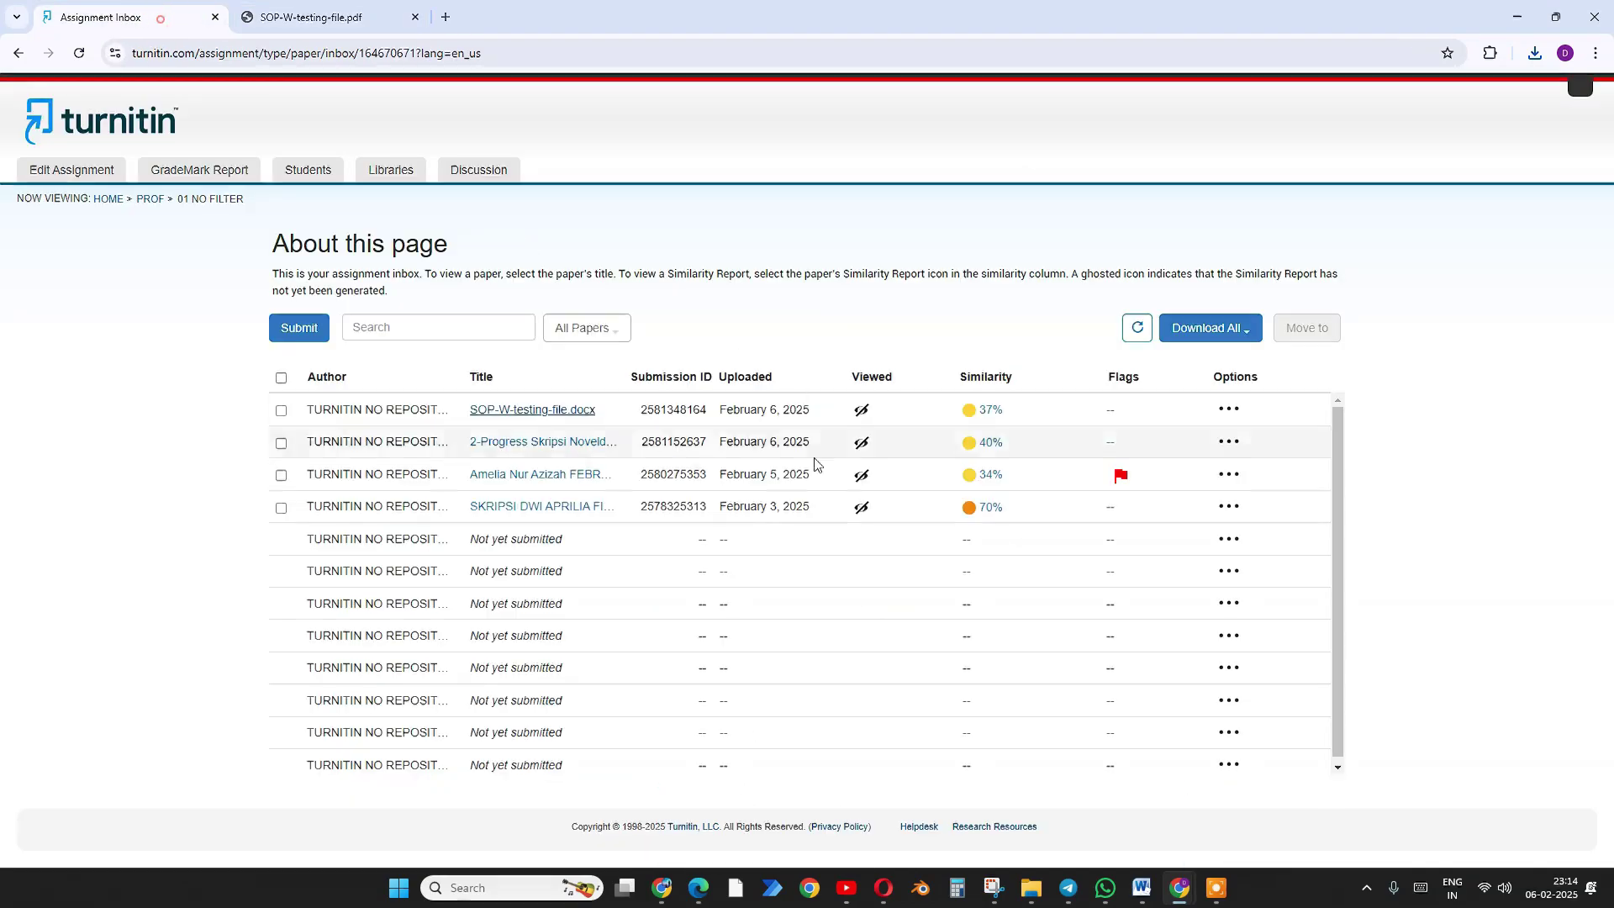
Reopen the SOP-W-testing-file.docx report, center its window, and switch to AI Writing results
left_click(560, 412)
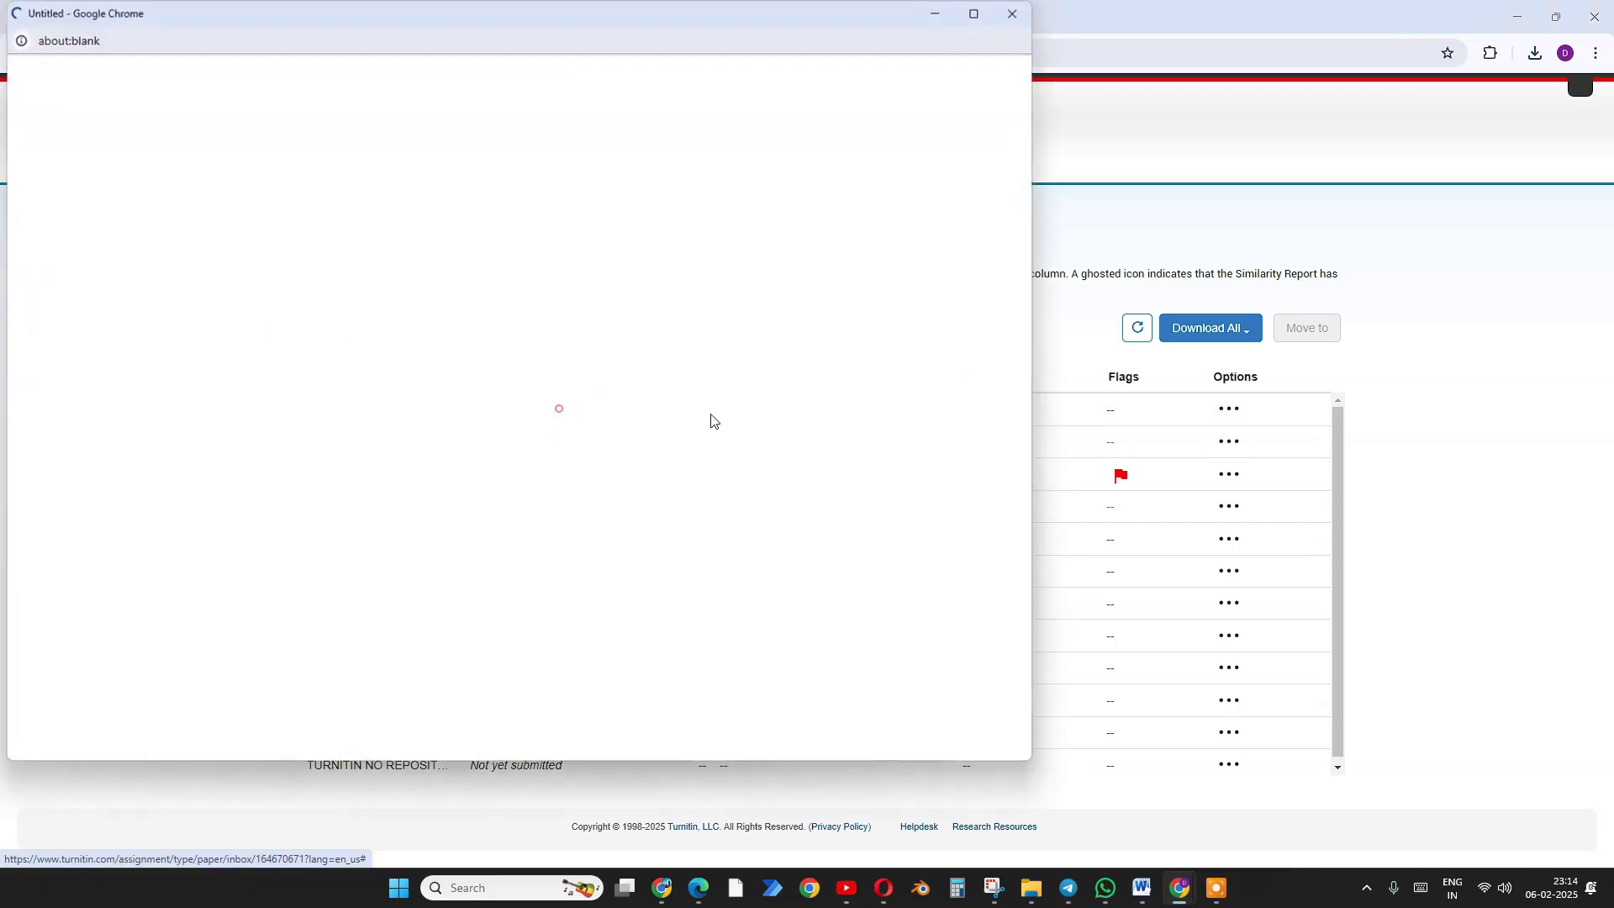
left_click_drag(586, 17, 825, 157)
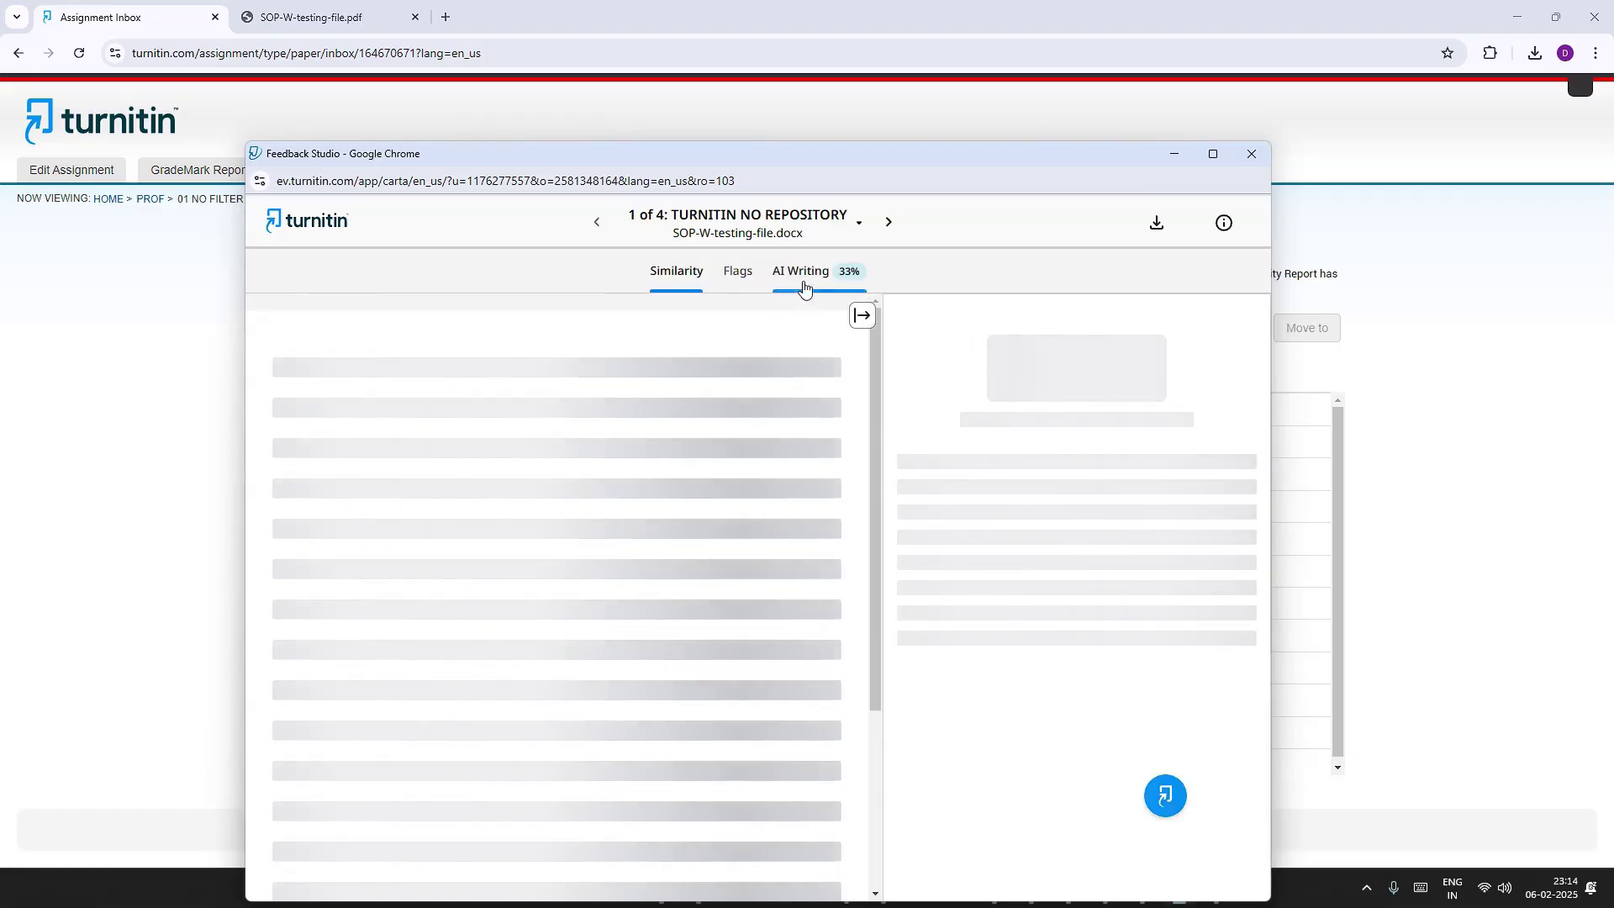
left_click(821, 269)
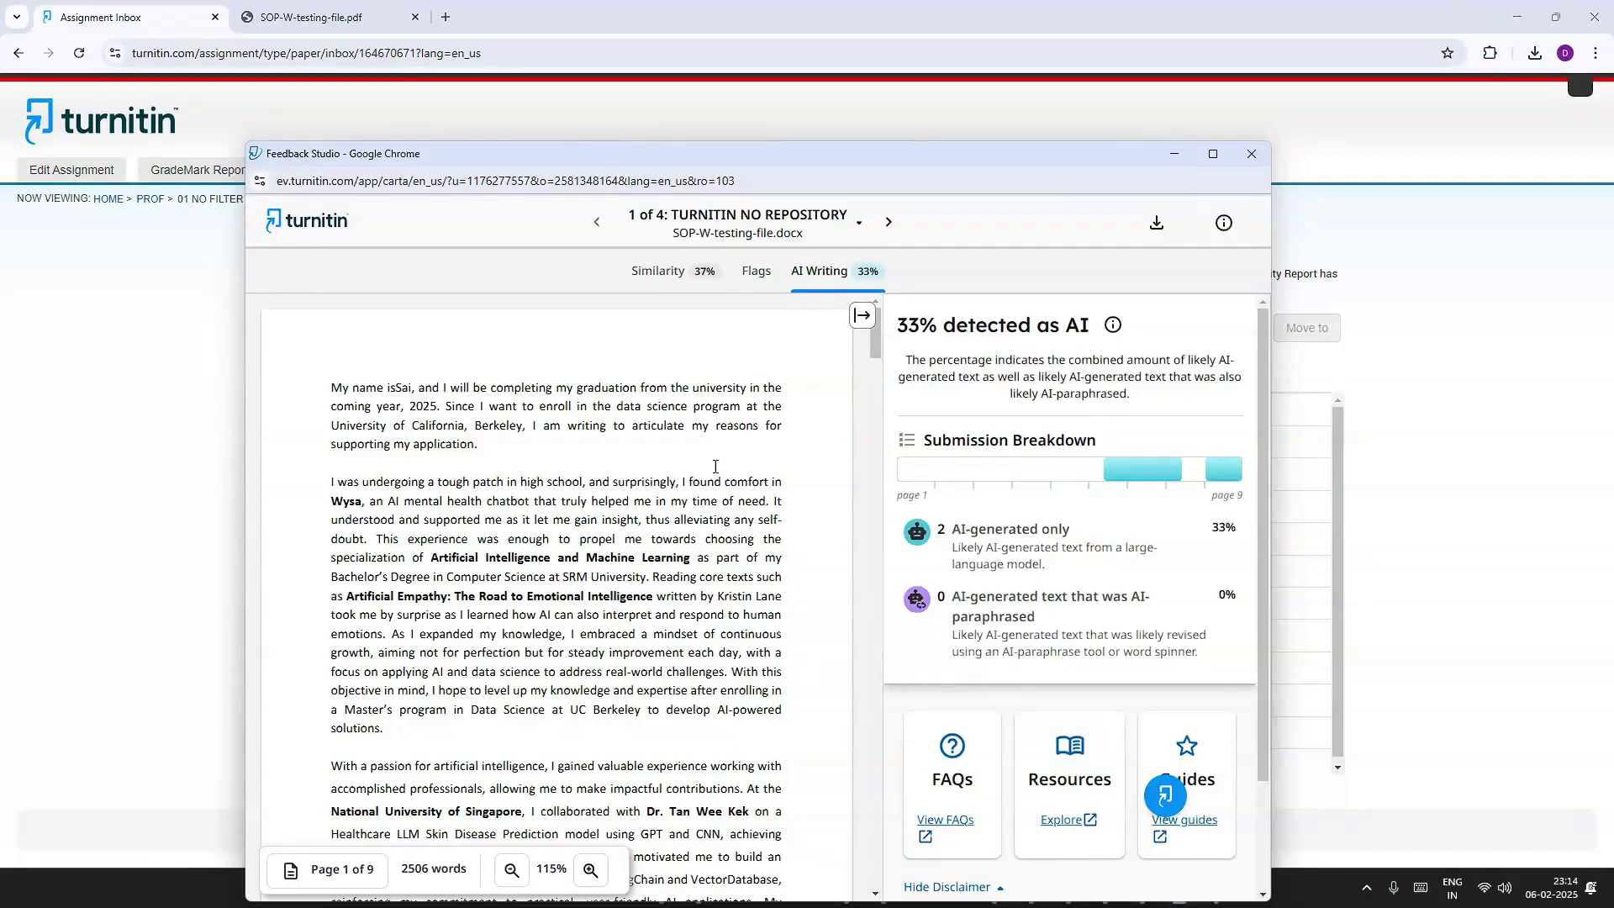
scroll(715, 467, "down", 10)
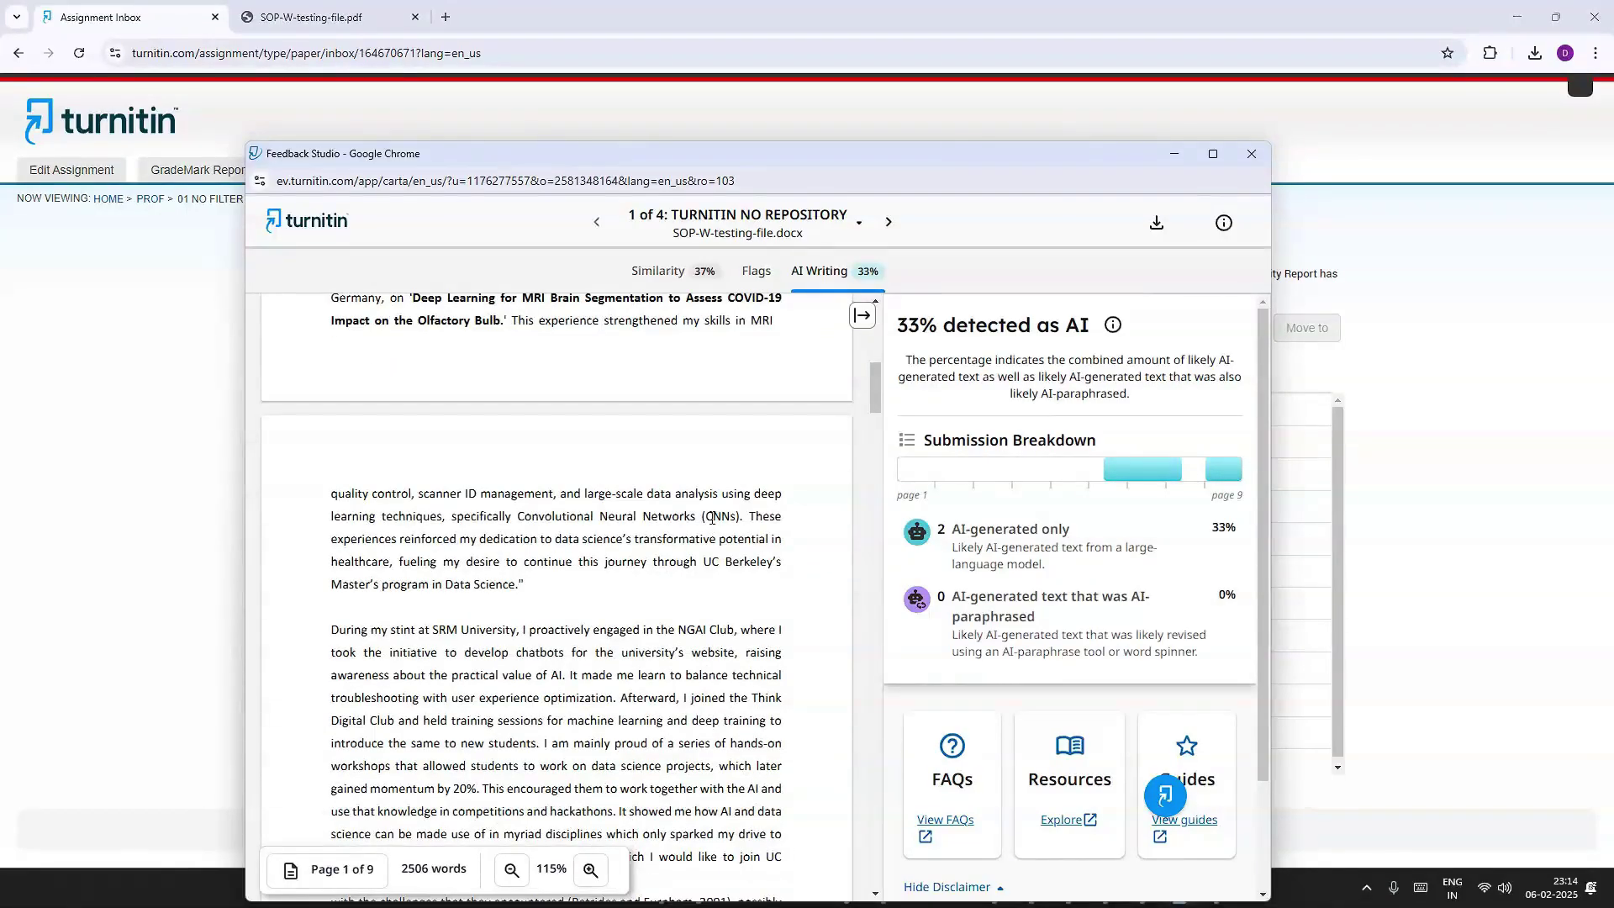
scroll(712, 521, "down", 15)
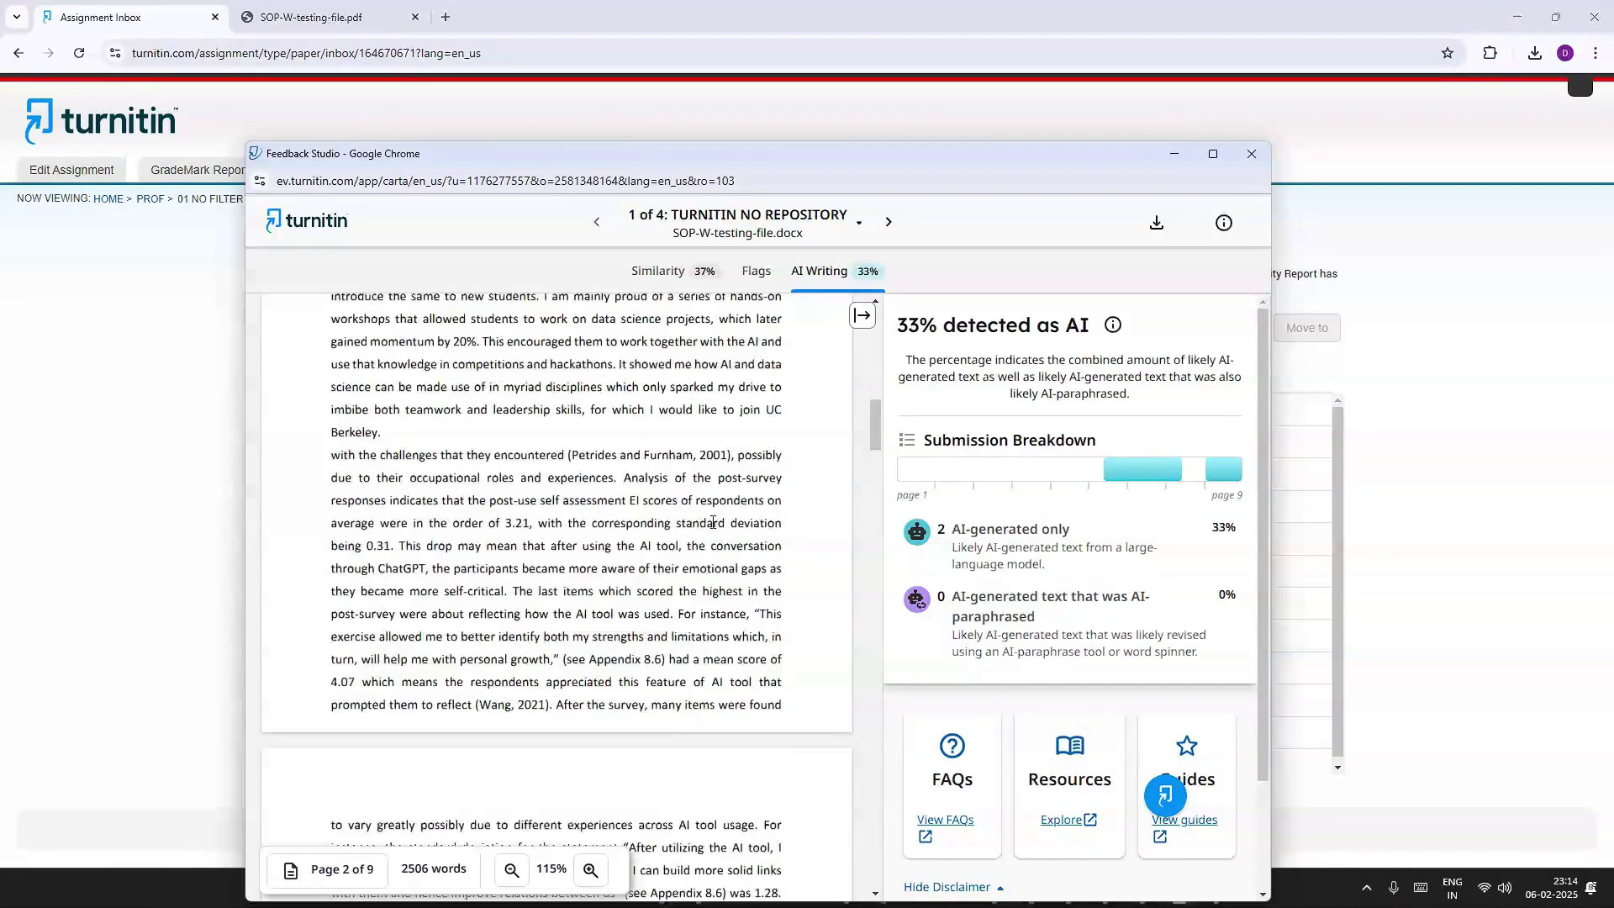
scroll(665, 523, "down", 3)
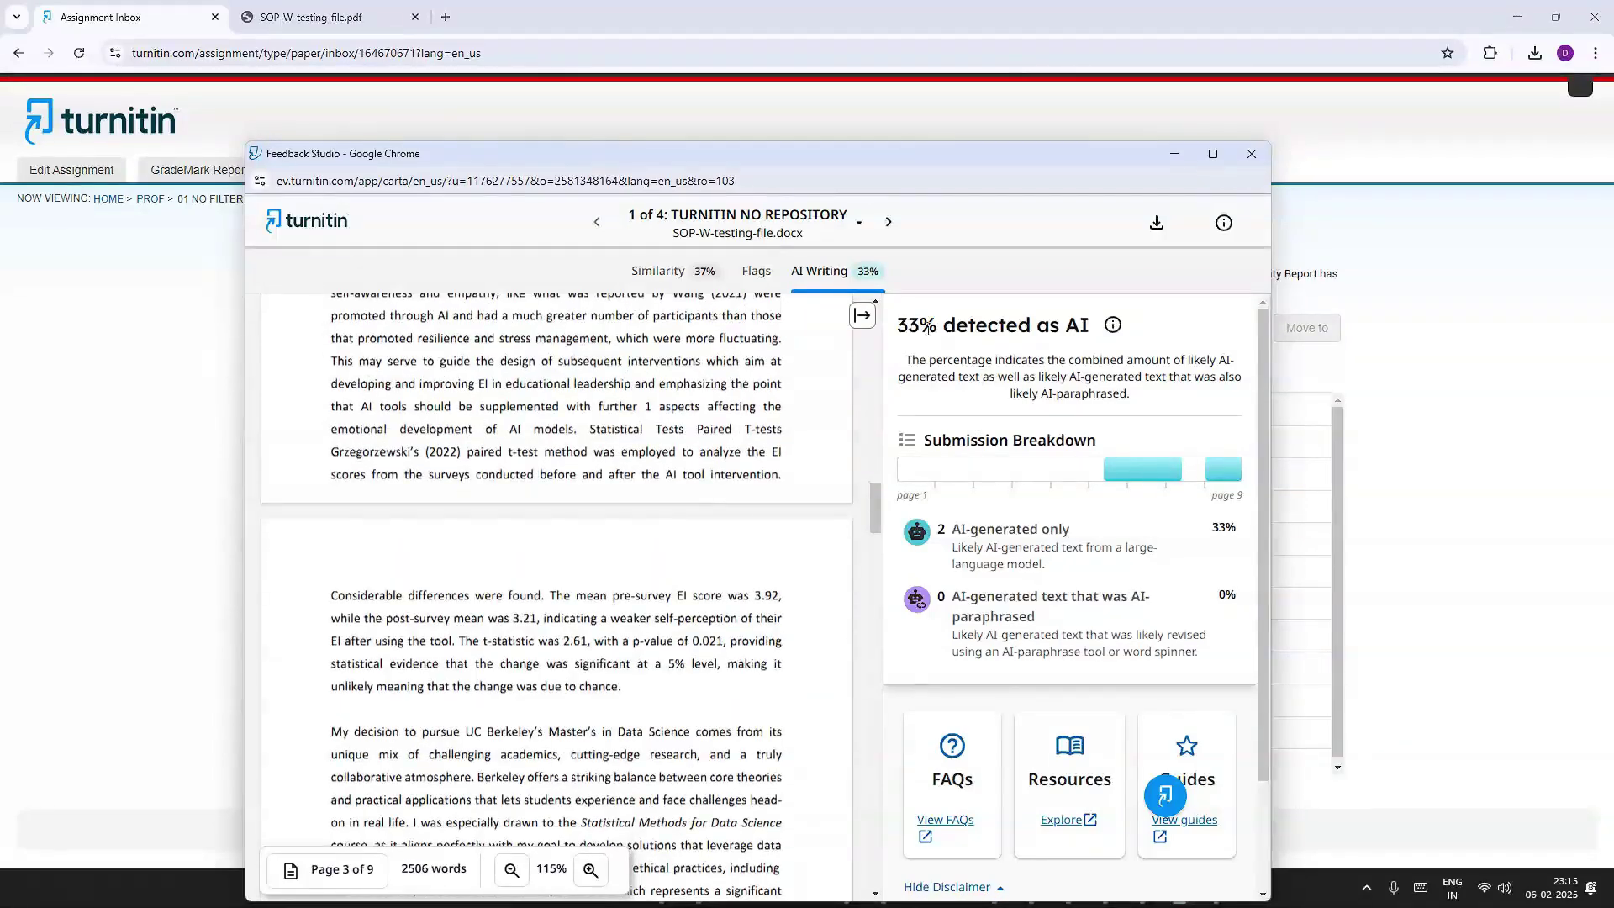
Highlight the 33% detected as AI heading while scrolling through the two AI-generated segments
left_click_drag(890, 323, 1091, 326)
left_click(999, 336)
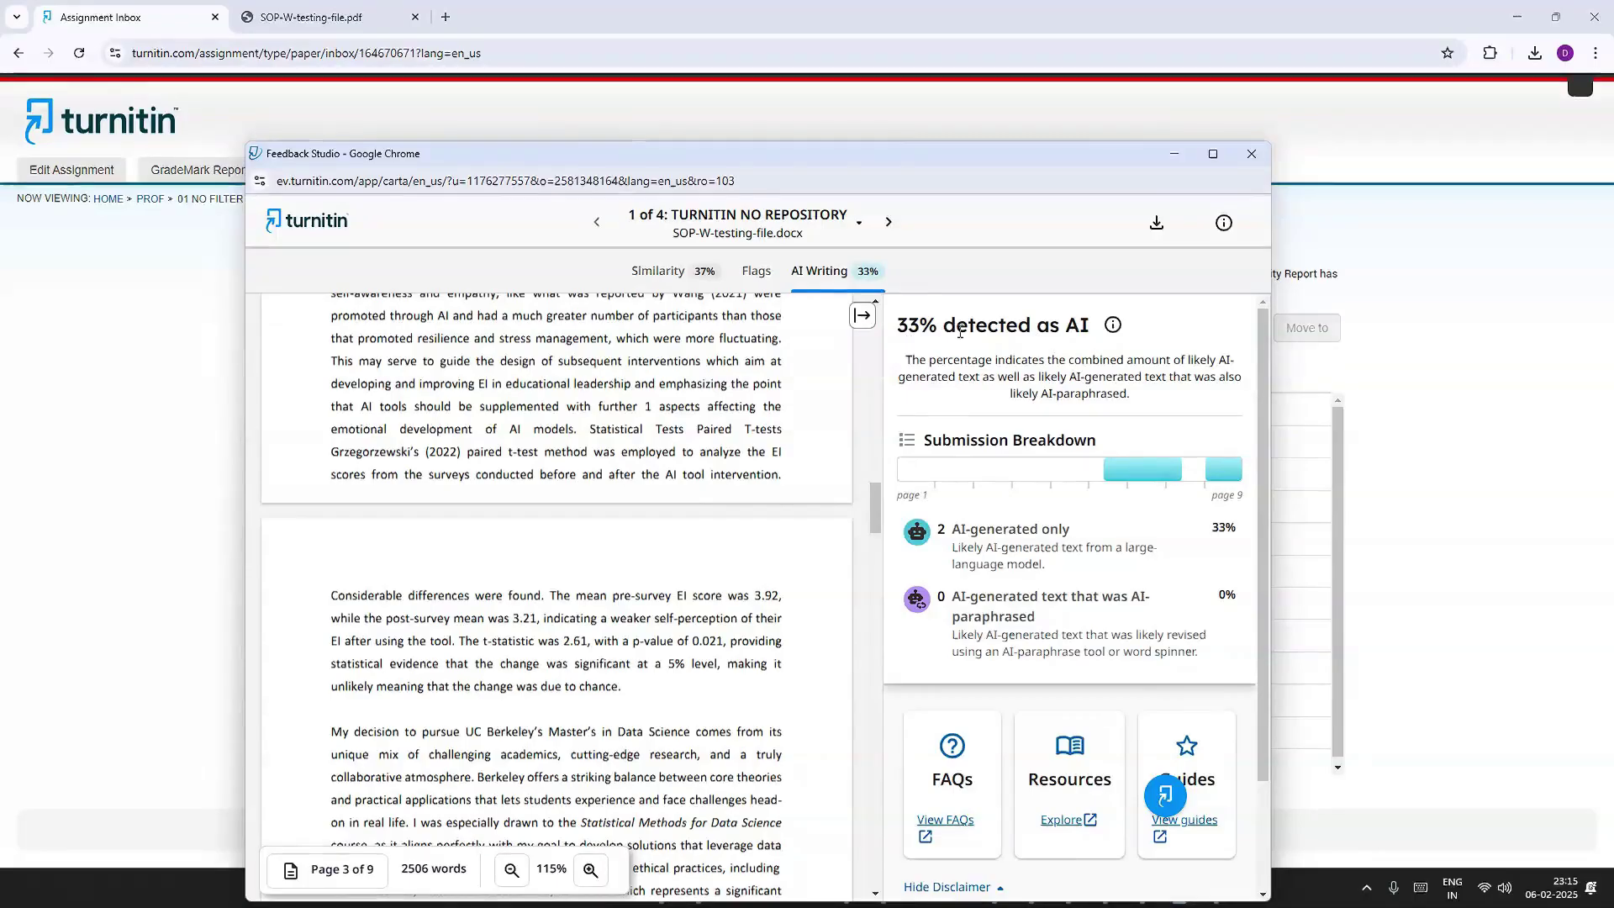
scroll(900, 418, "down", 2)
scroll(899, 418, "up", 2)
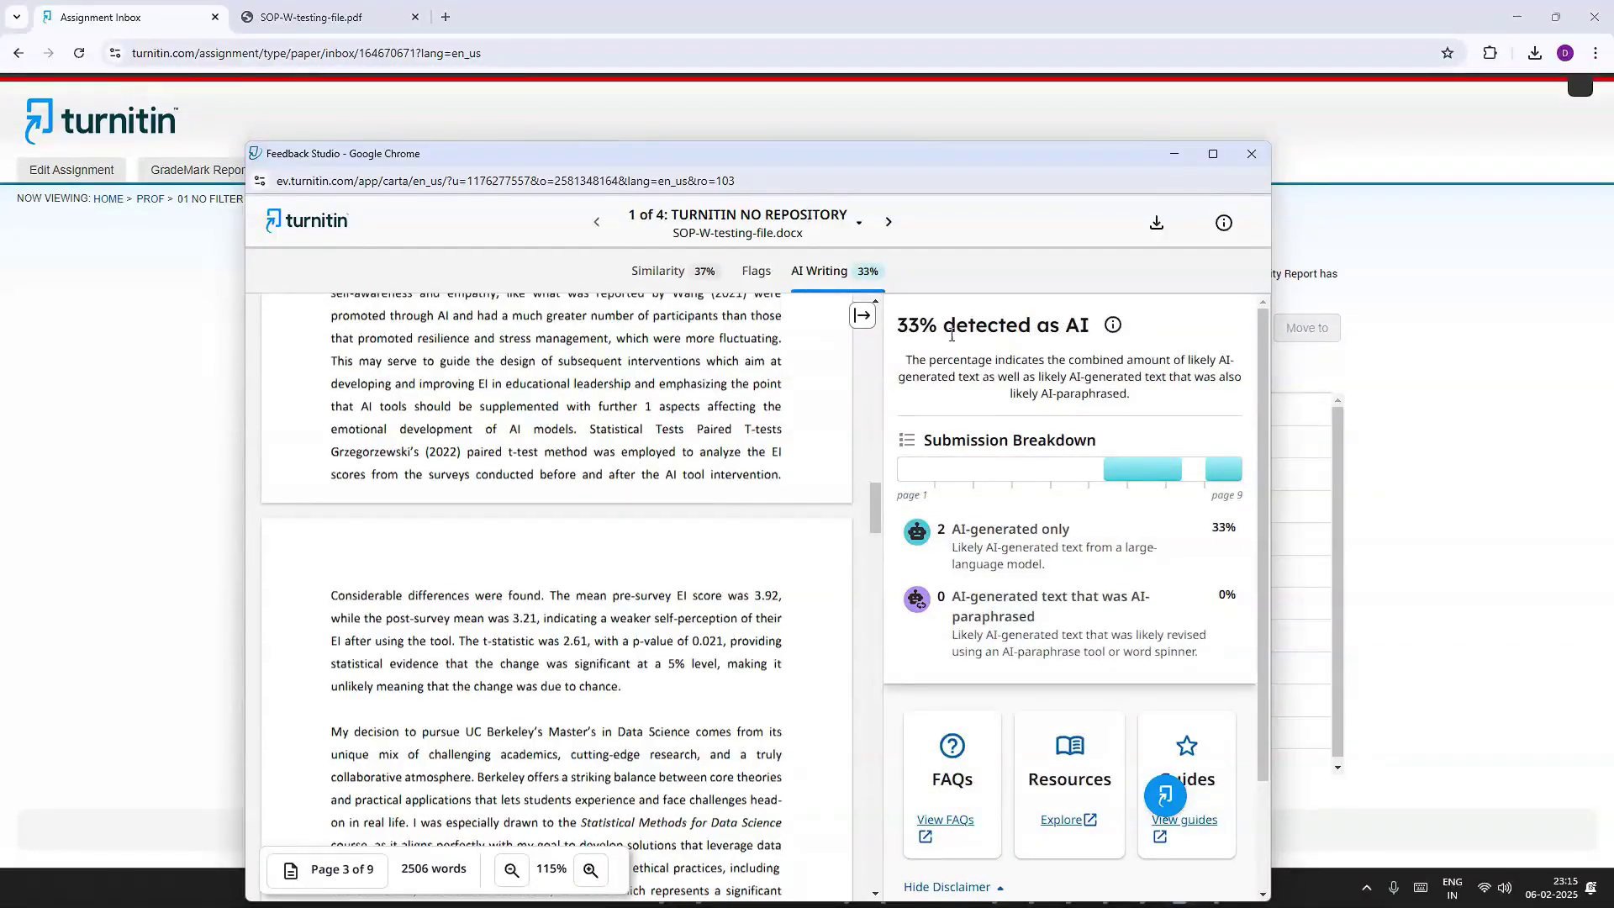
scroll(685, 499, "down", 10)
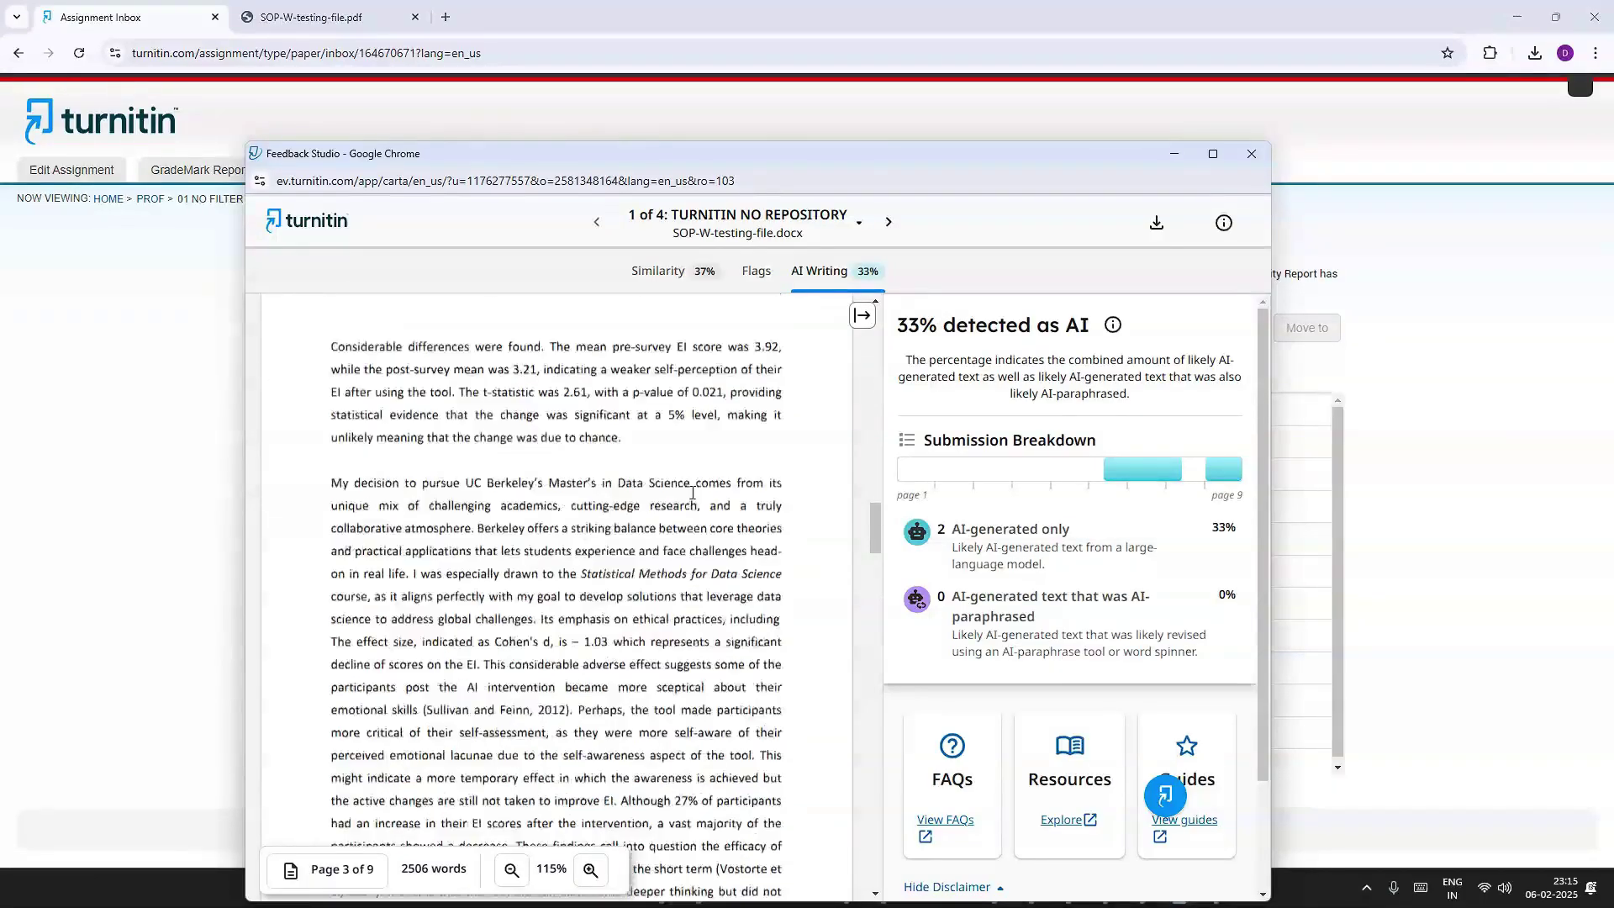
scroll(684, 508, "down", 10)
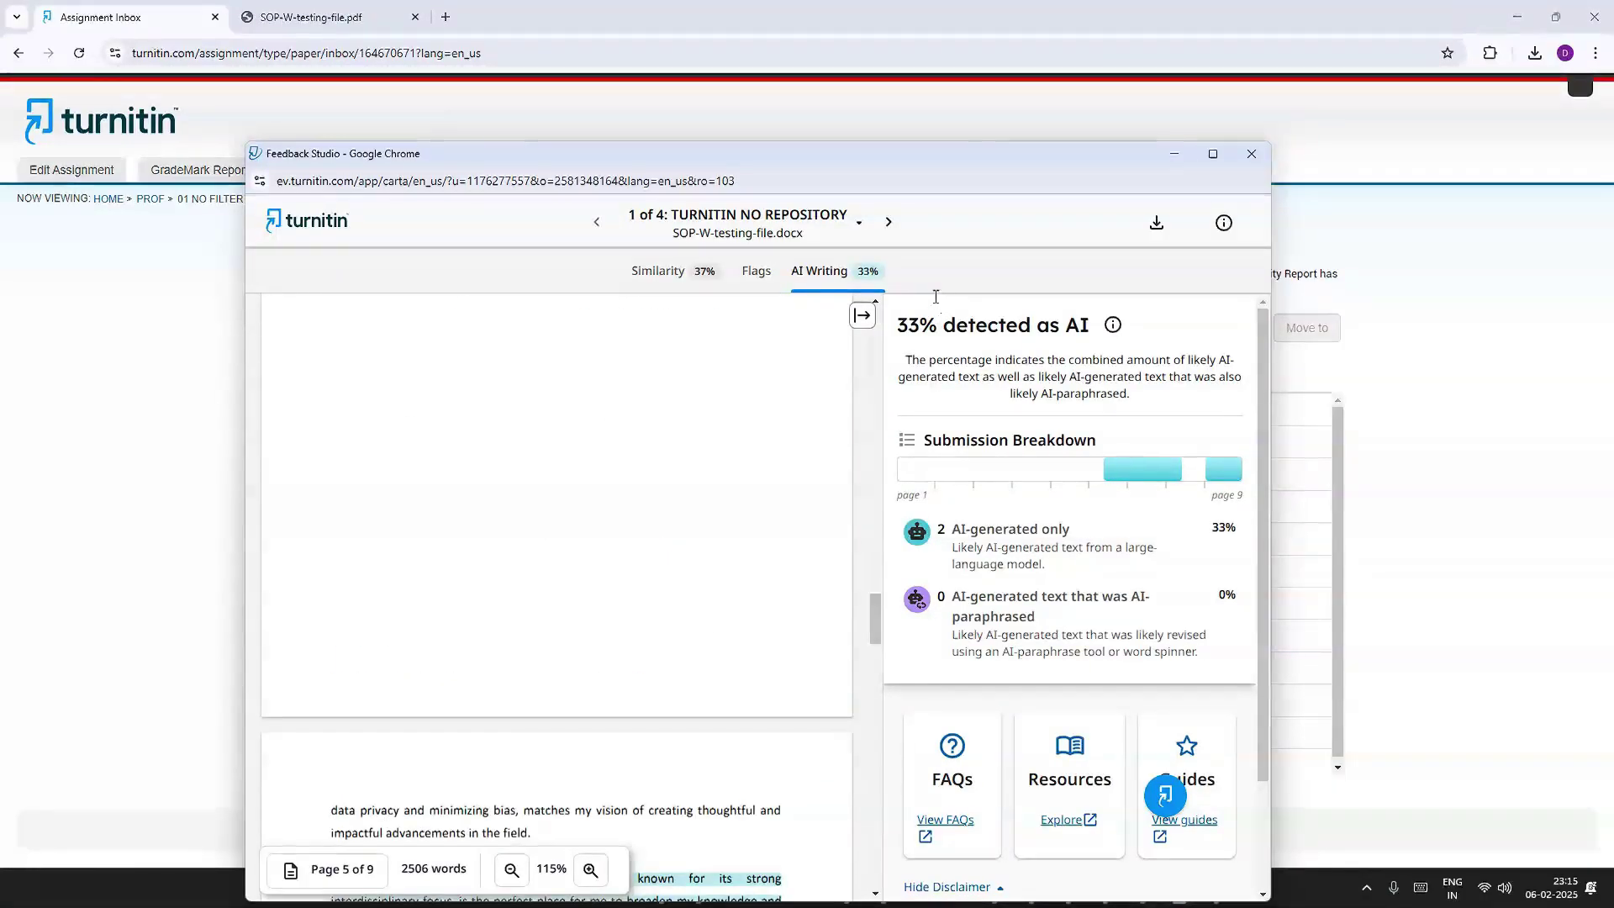
left_click_drag(899, 326, 1079, 327)
scroll(725, 477, "down", 5)
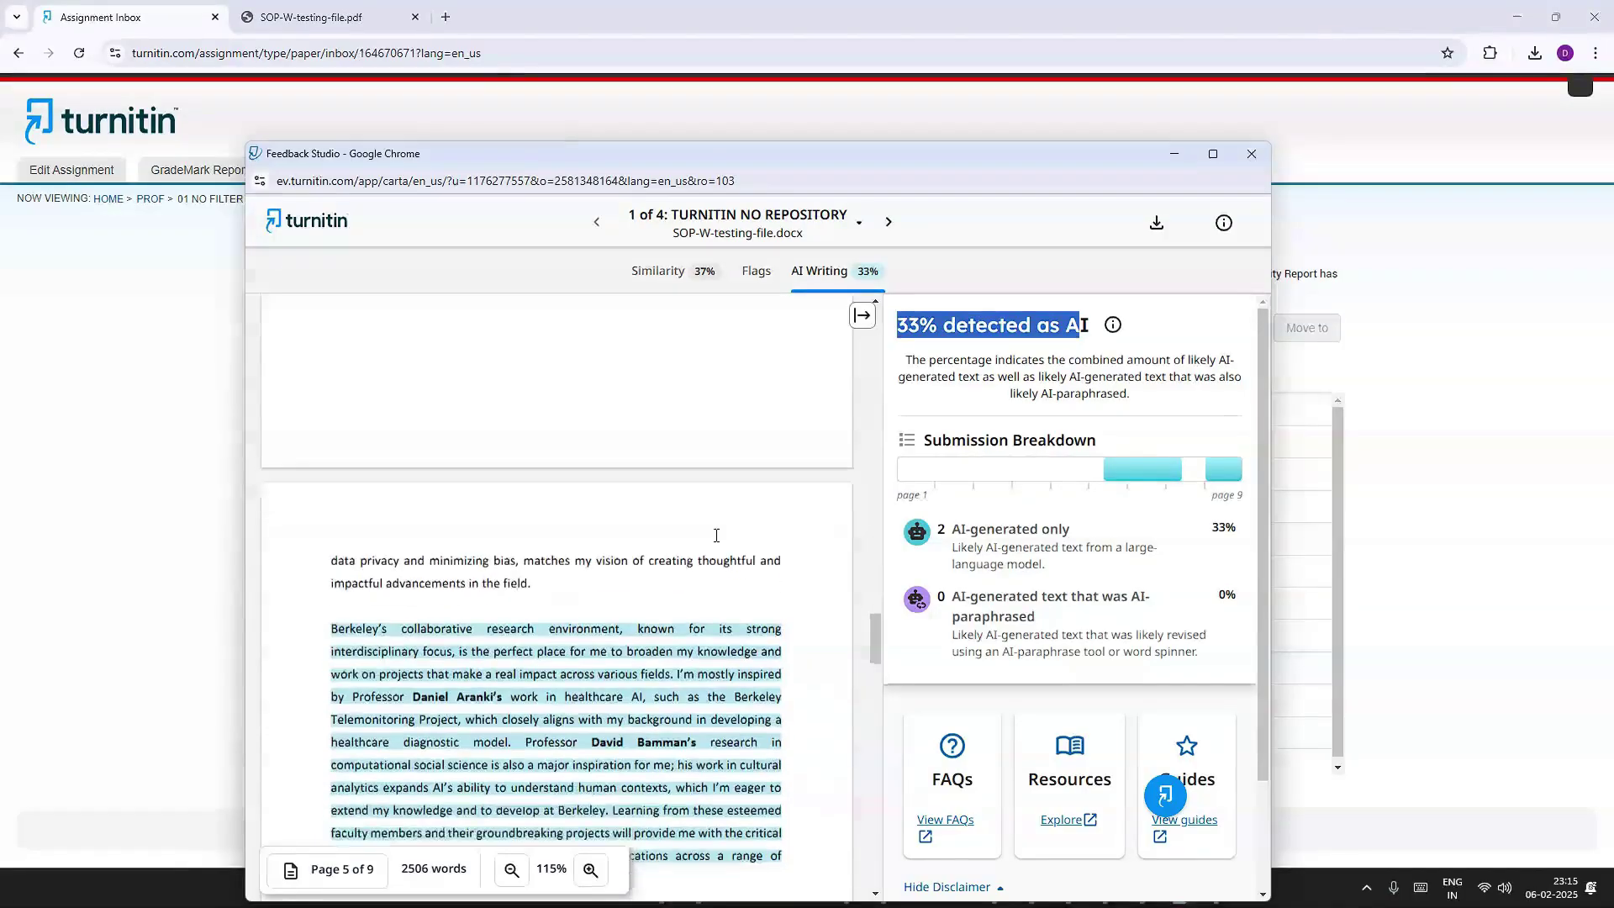